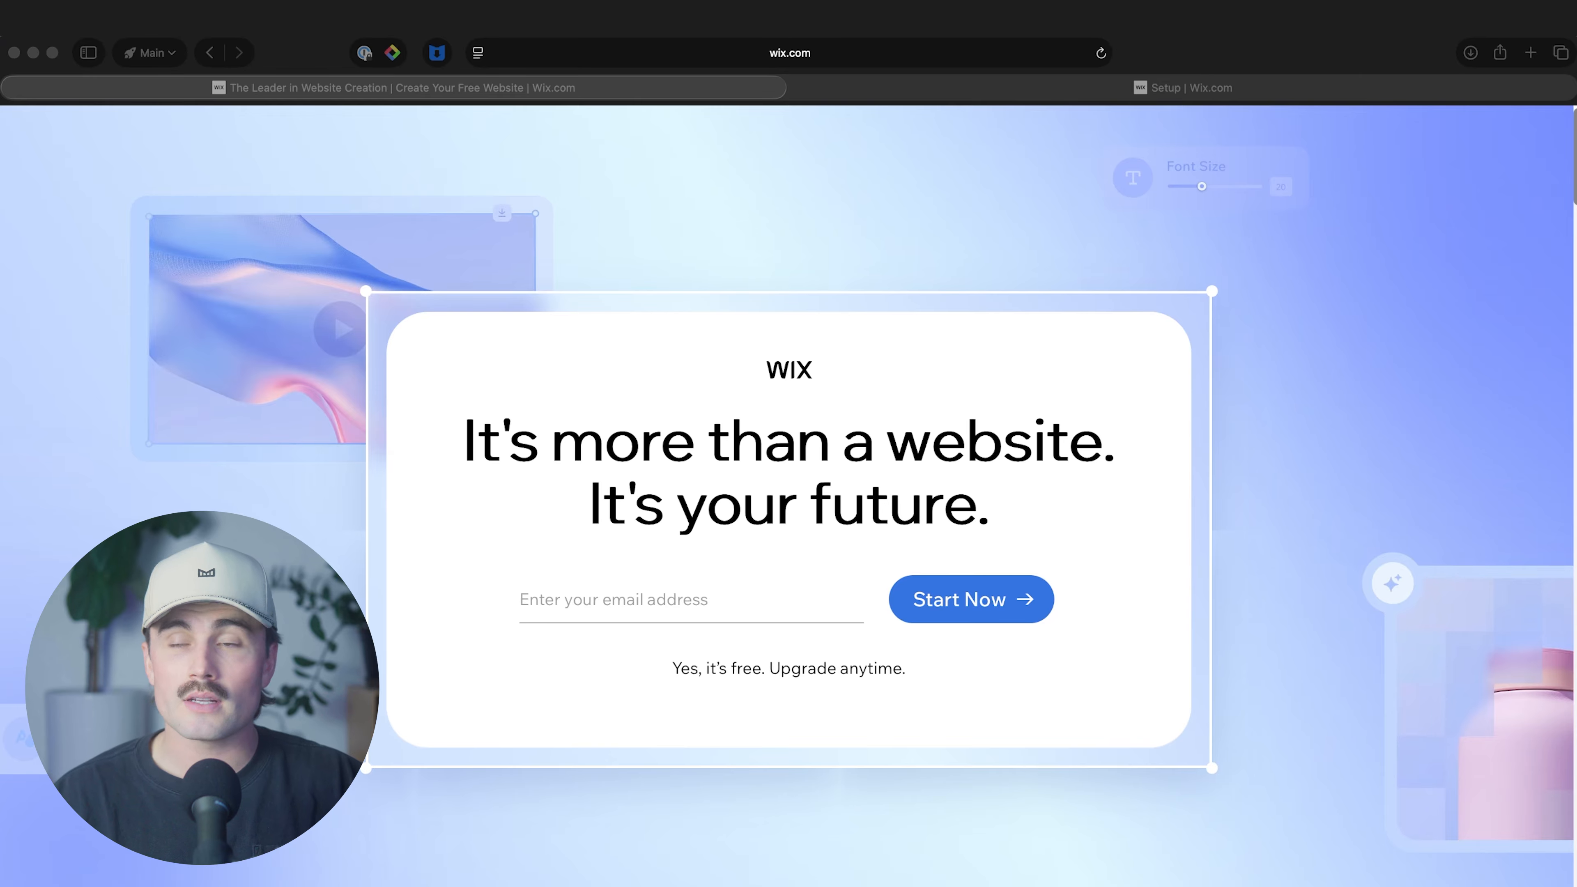
From the dashboard's Setup page, open the site editor and switch to the My Bookings page.
click(811, 245)
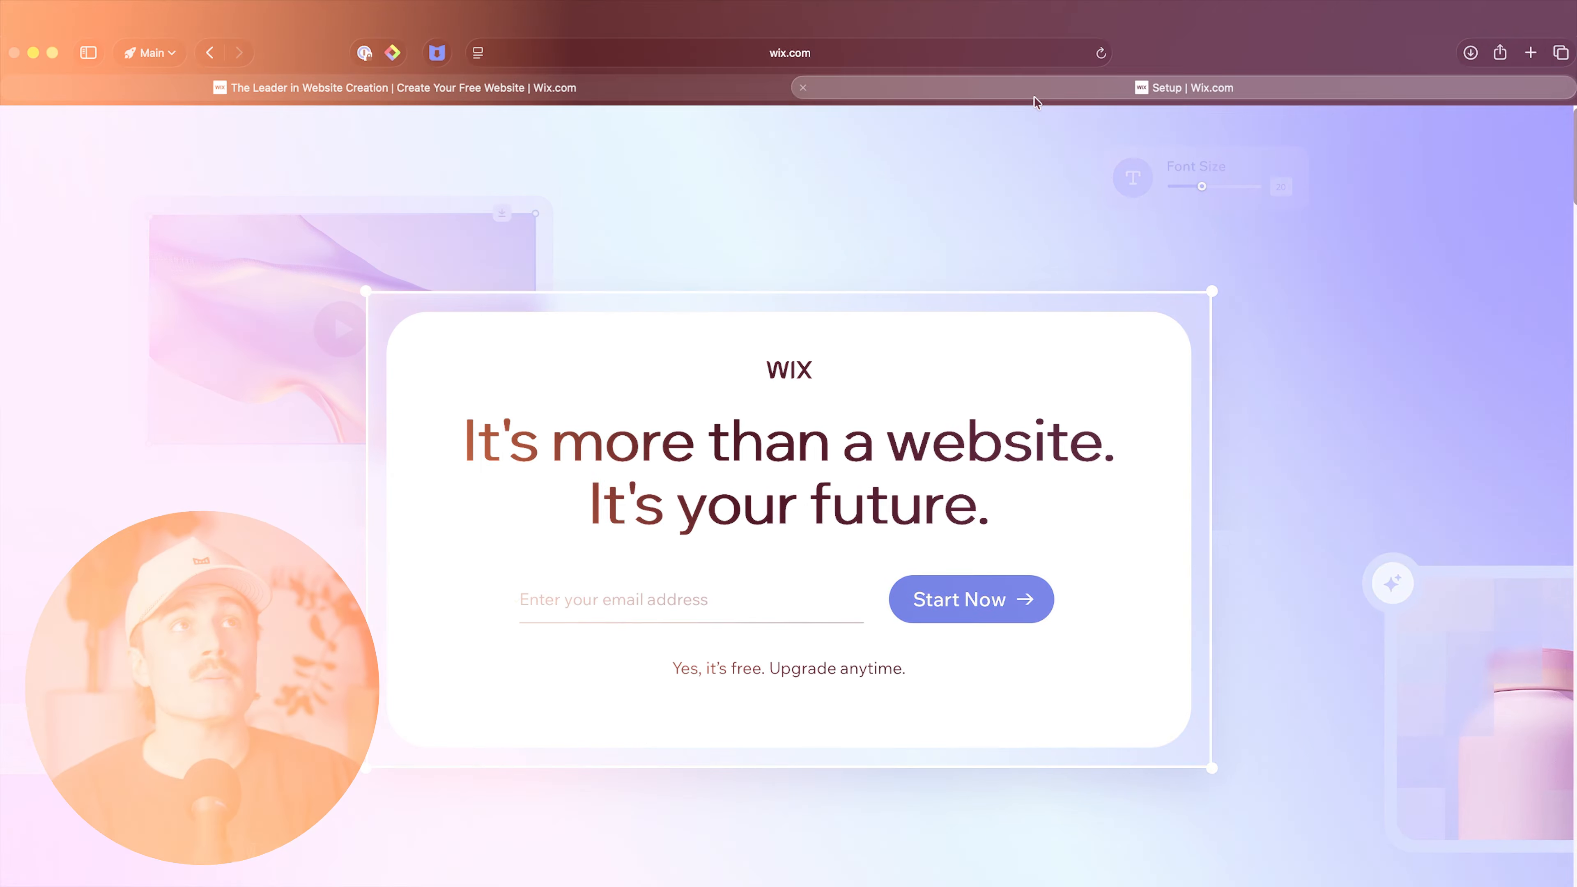
click(1033, 99)
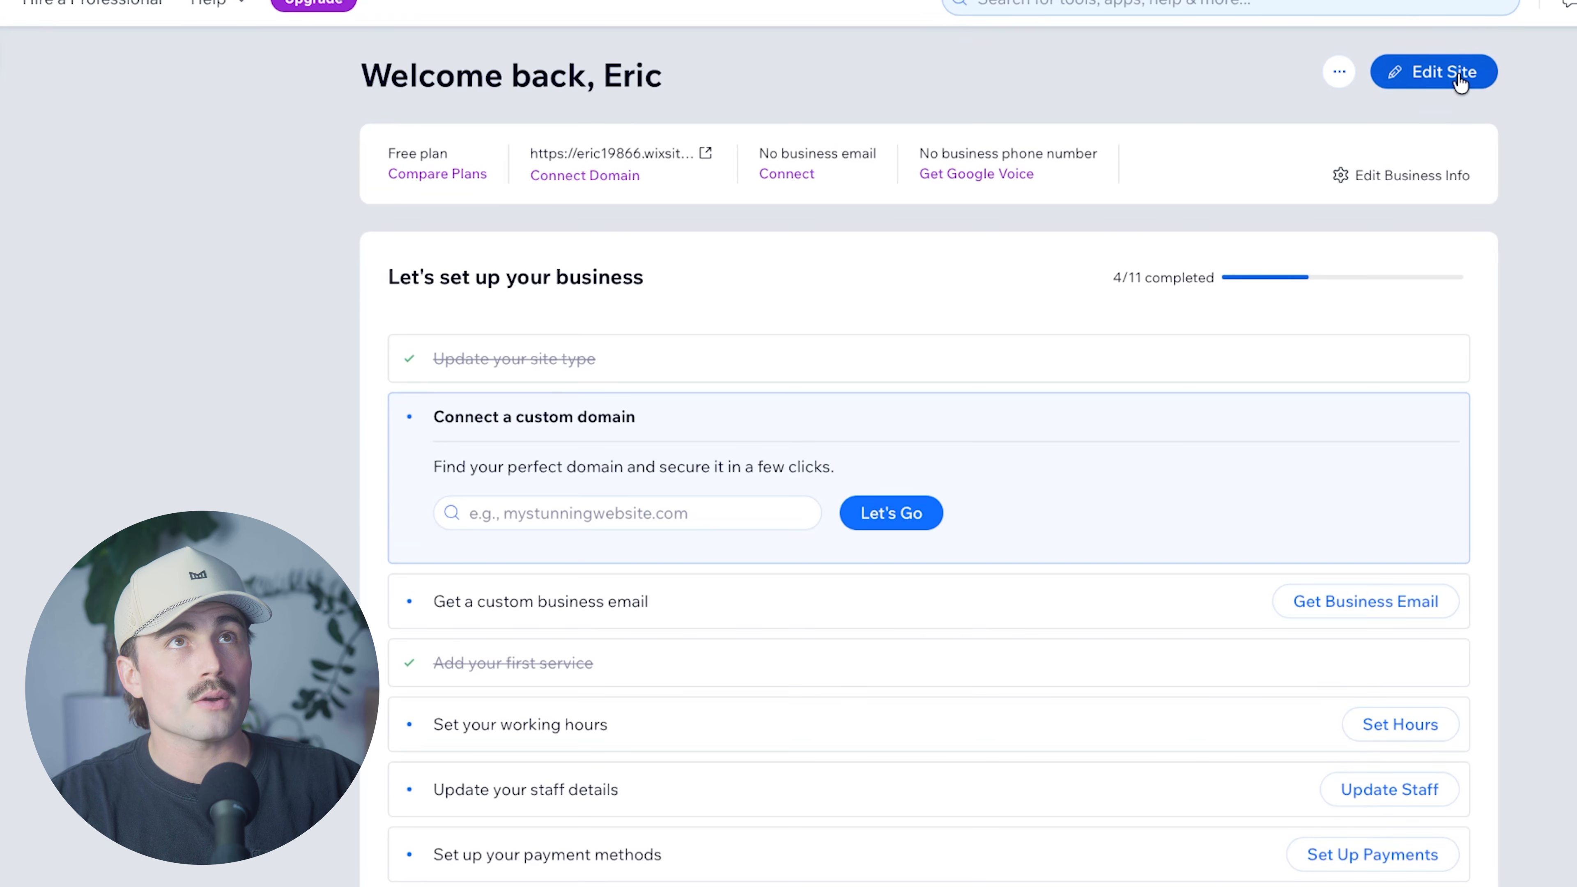
click(1459, 78)
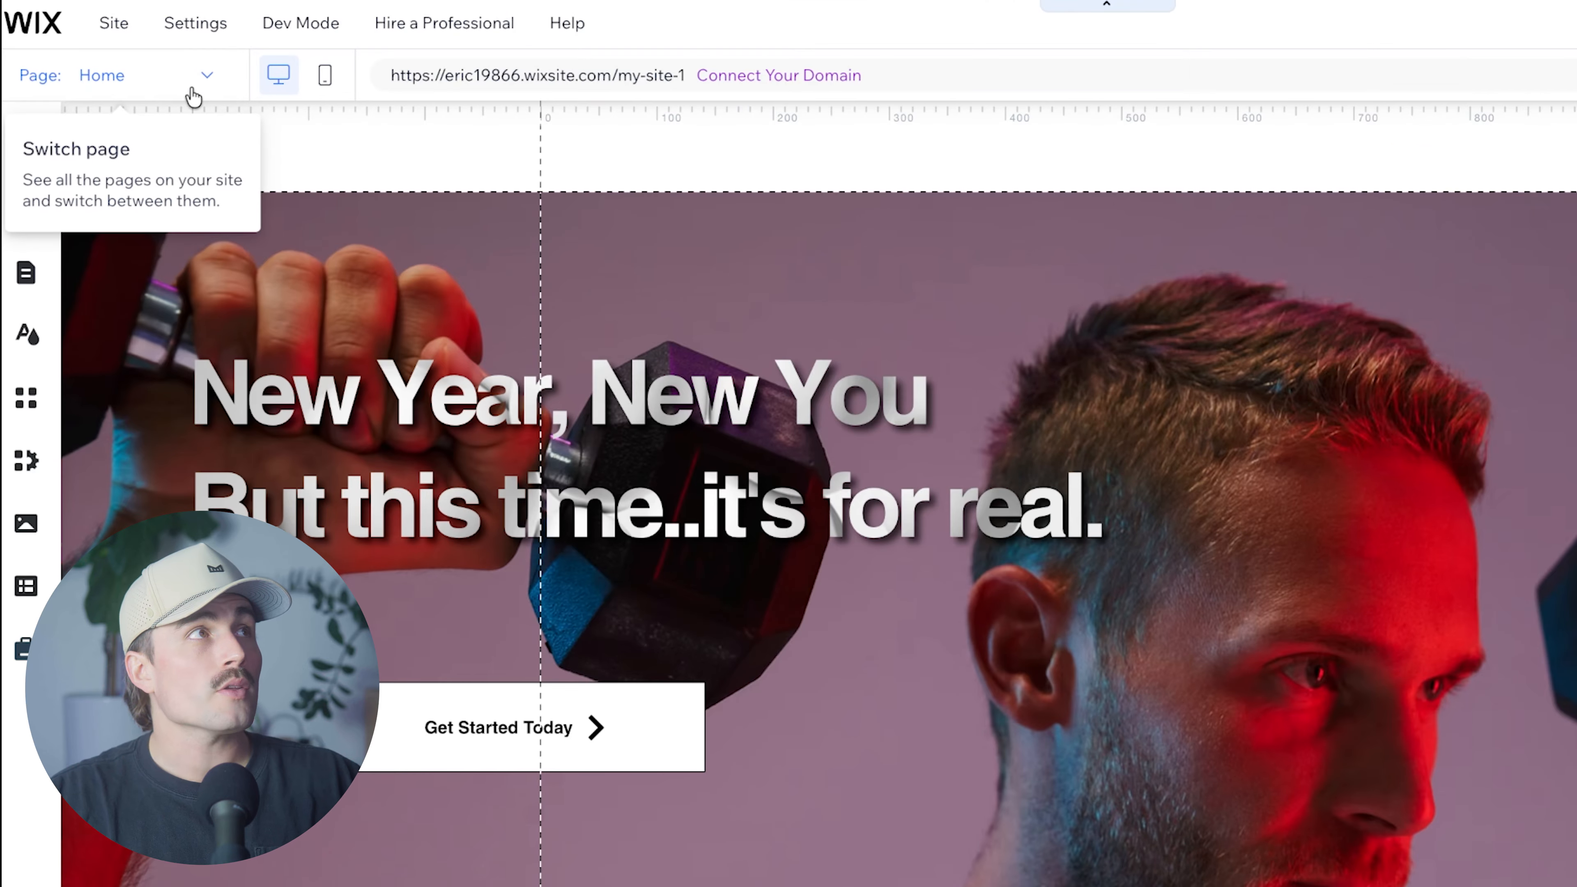
click(196, 85)
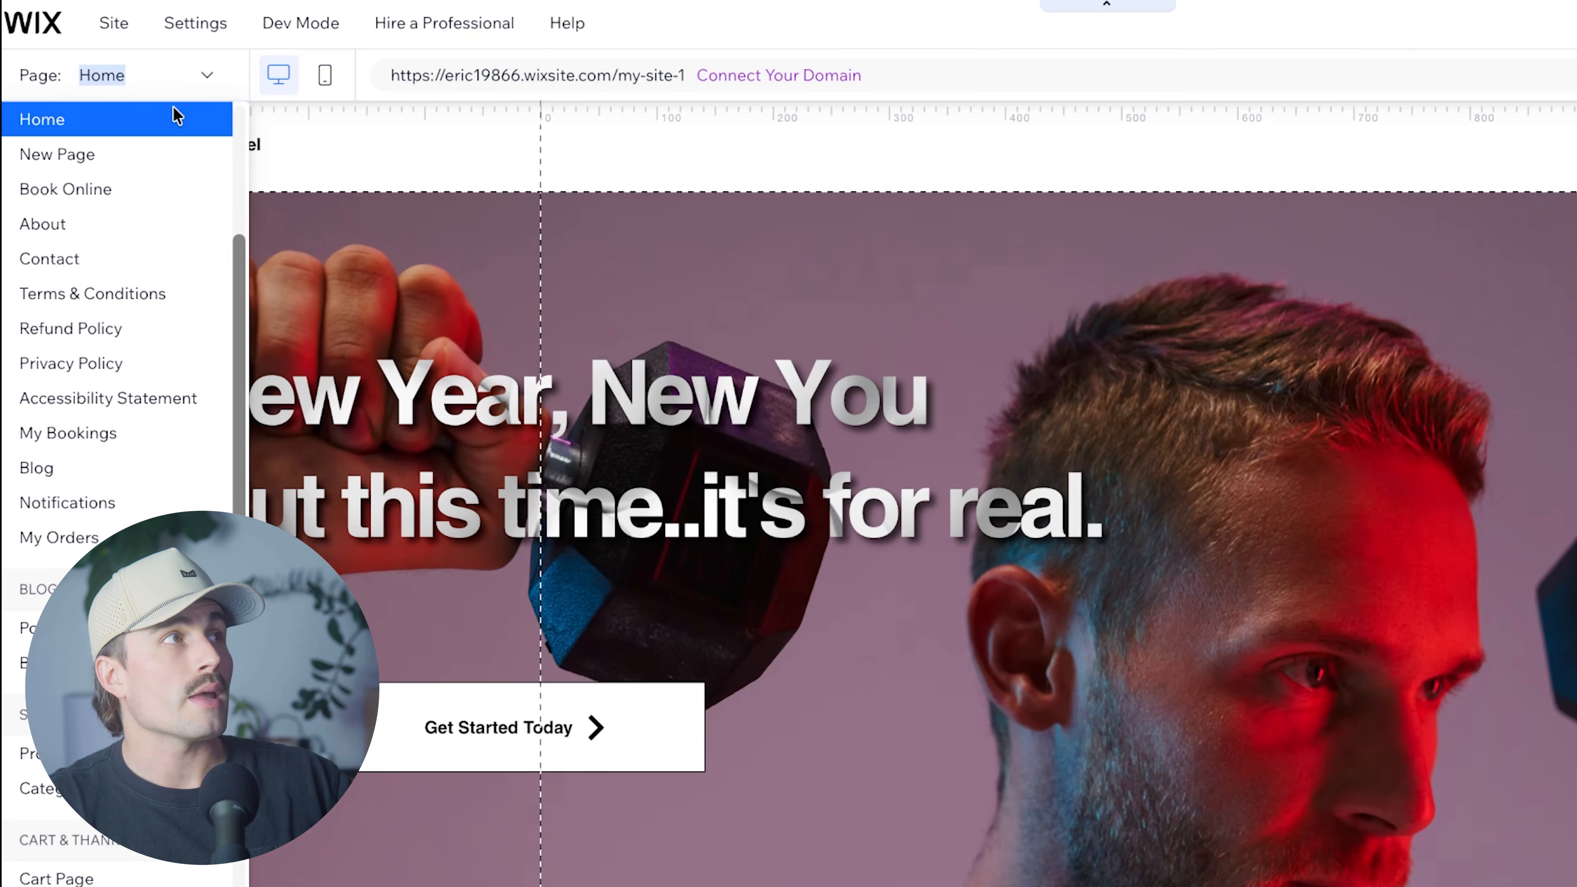
click(118, 430)
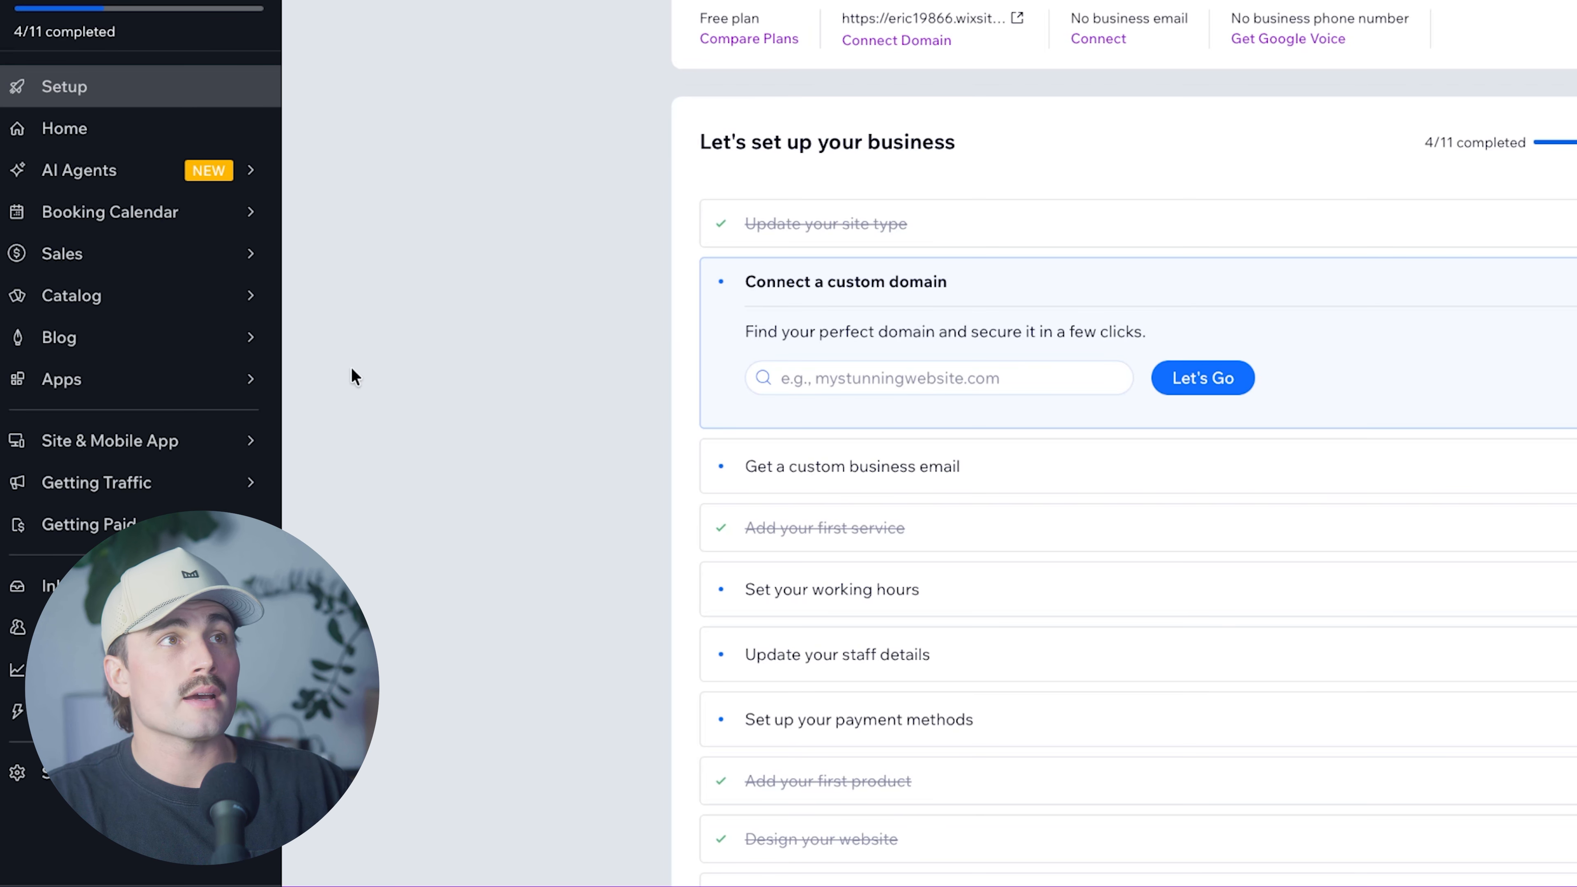
Search the App Market for 'bookings' and open the installed Wix Bookings app's dashboard.
mouse_move(141, 380)
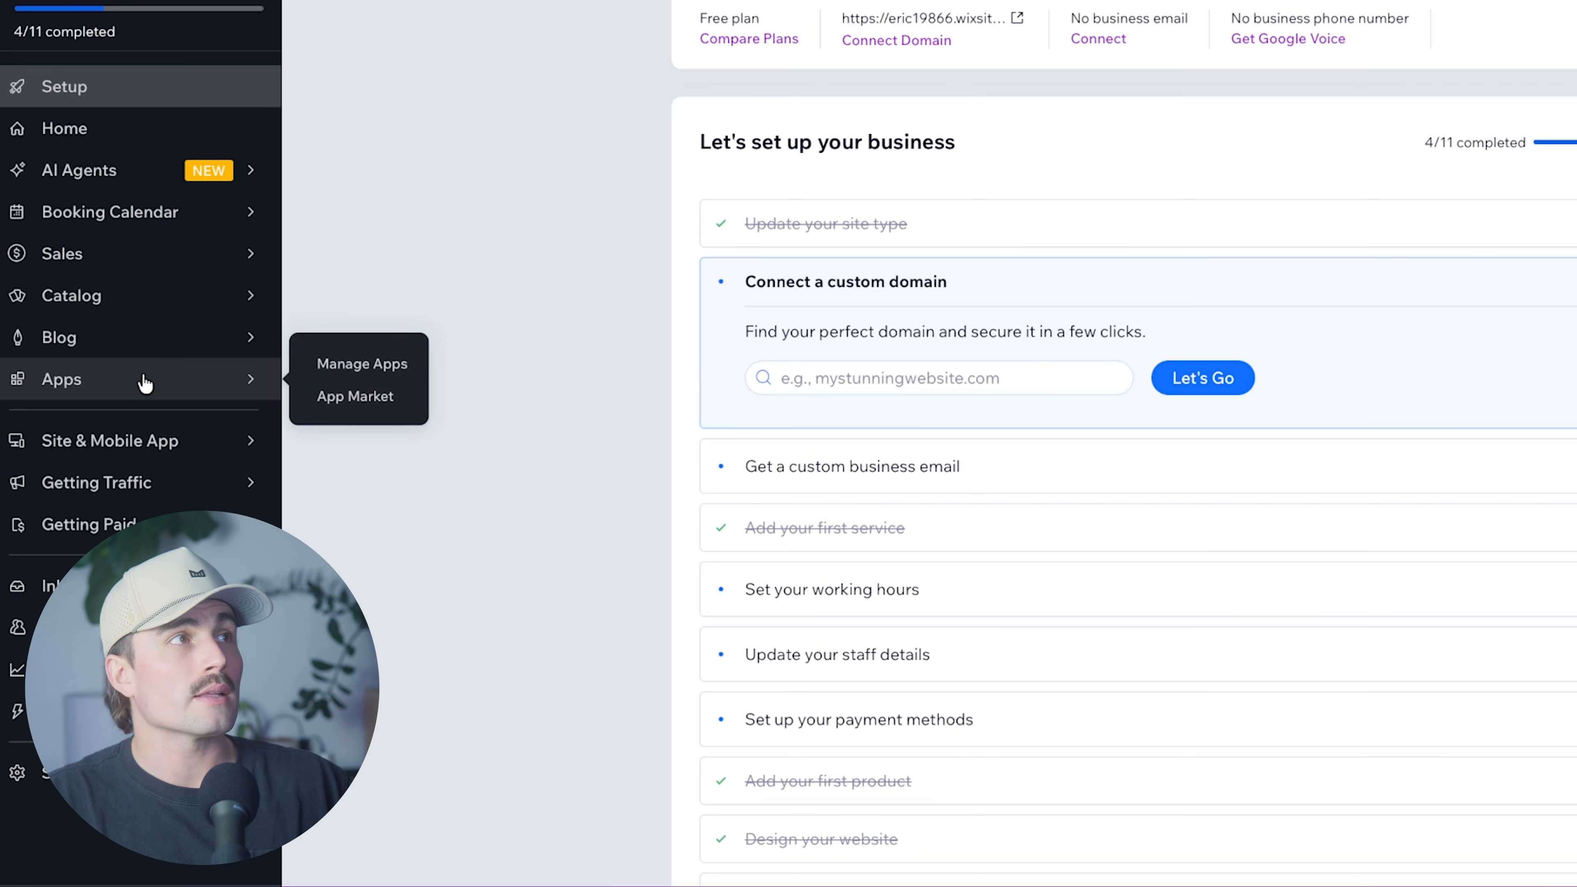
click(356, 370)
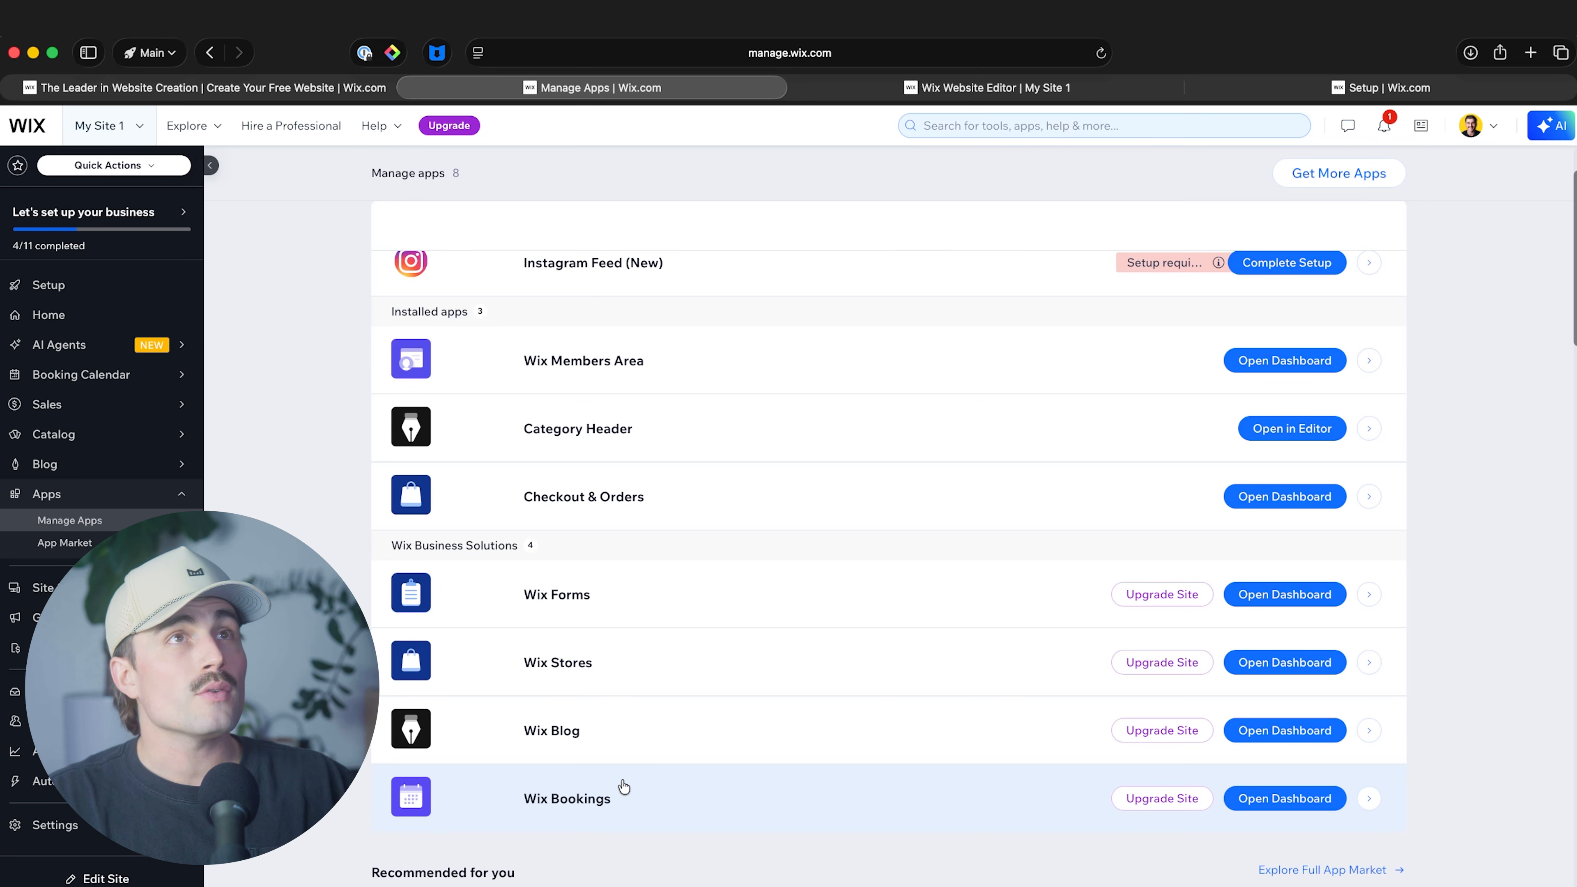
scroll(621, 771, up, 3)
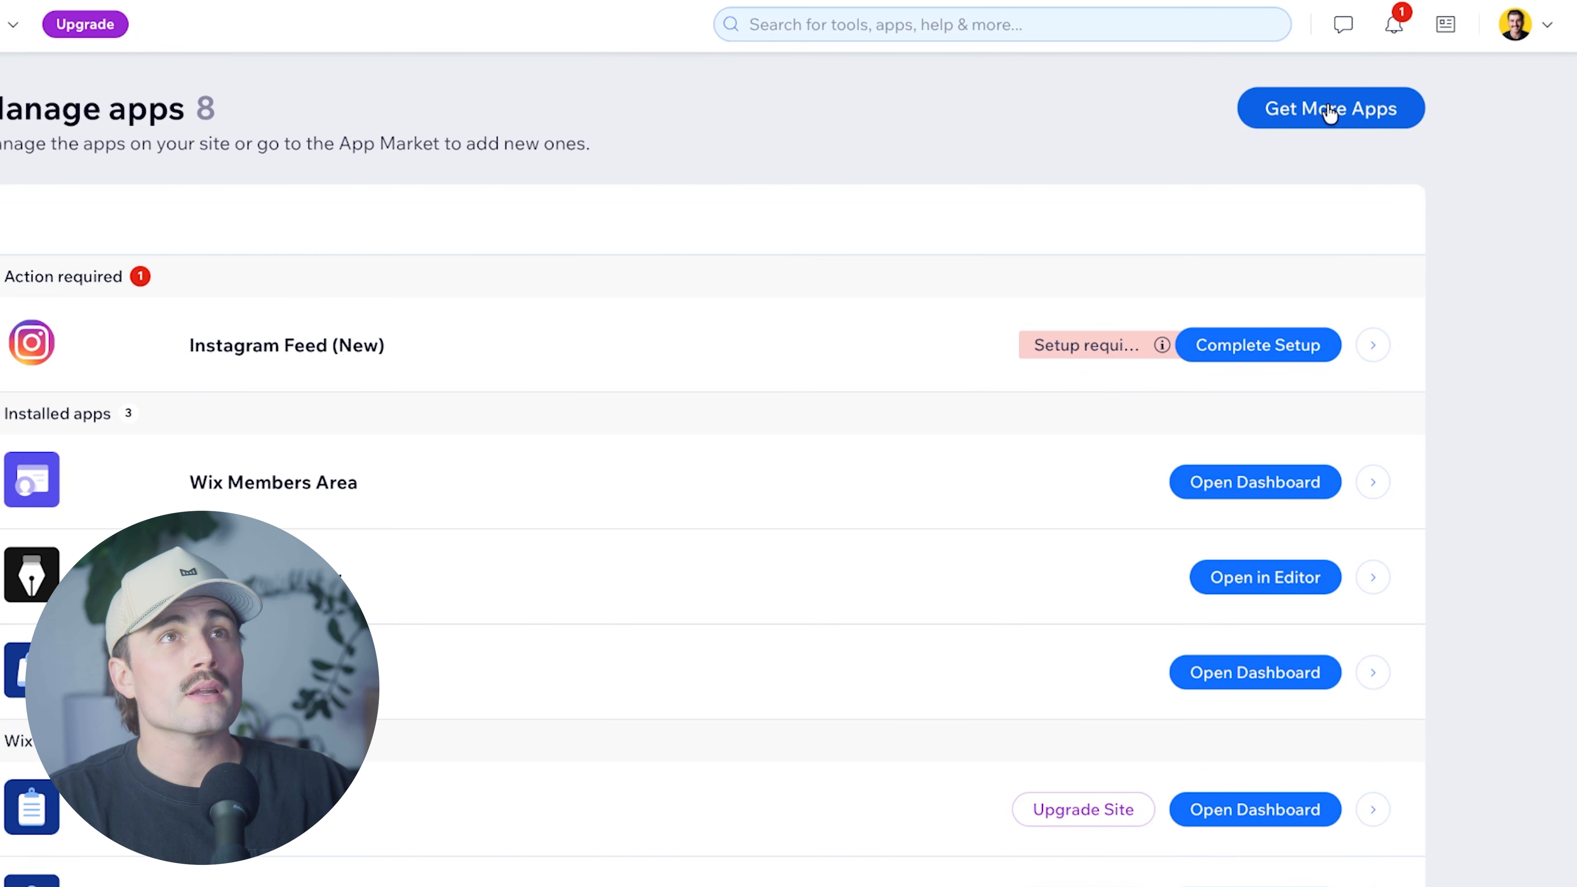
click(1330, 113)
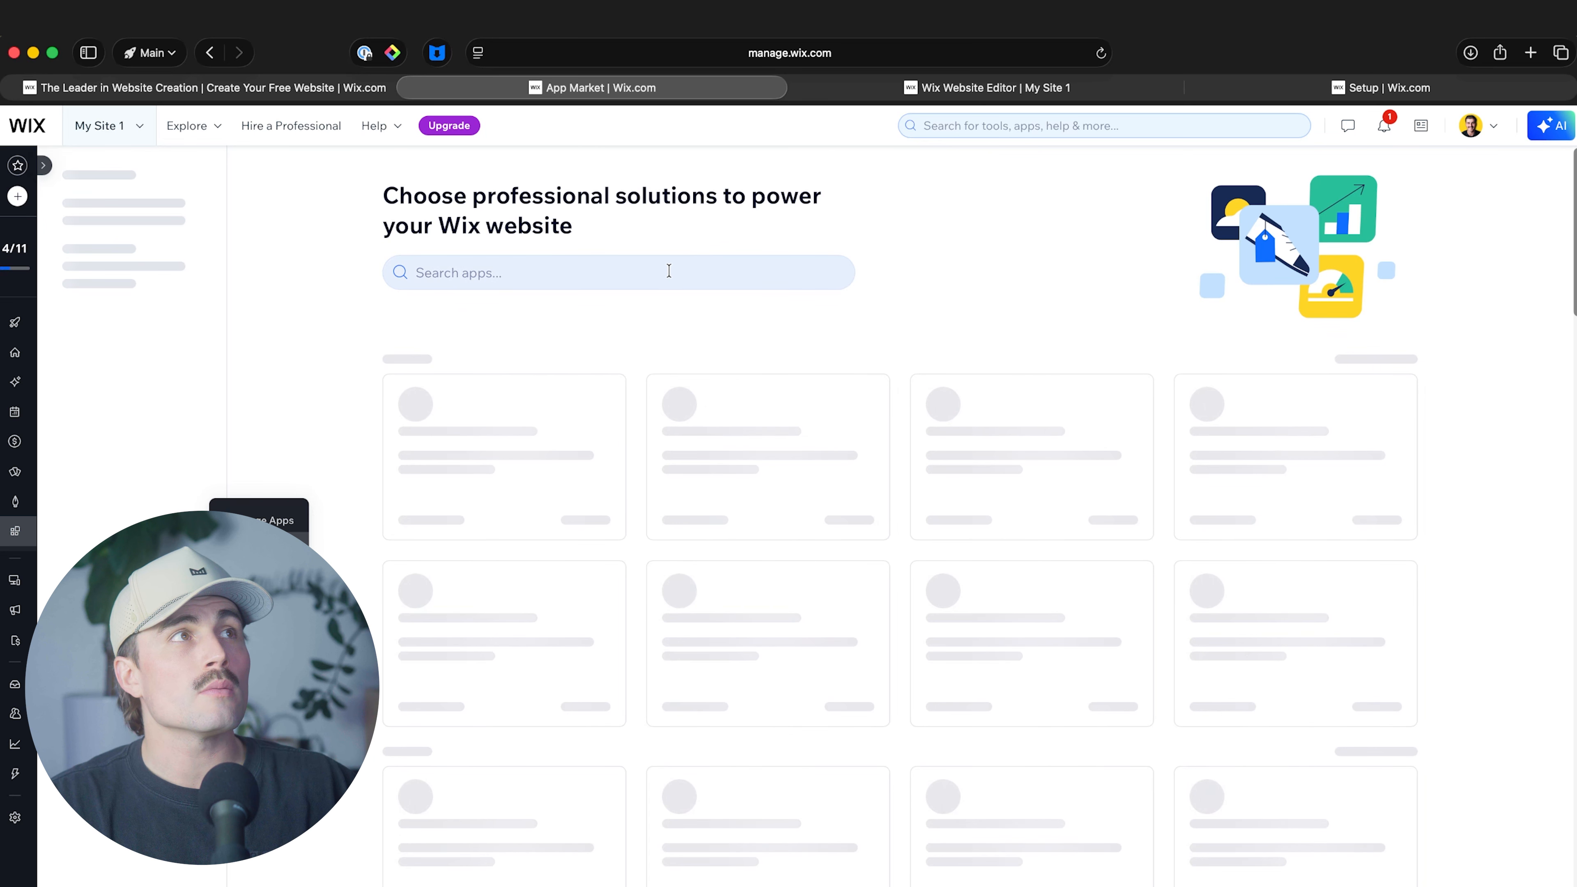
click(664, 272)
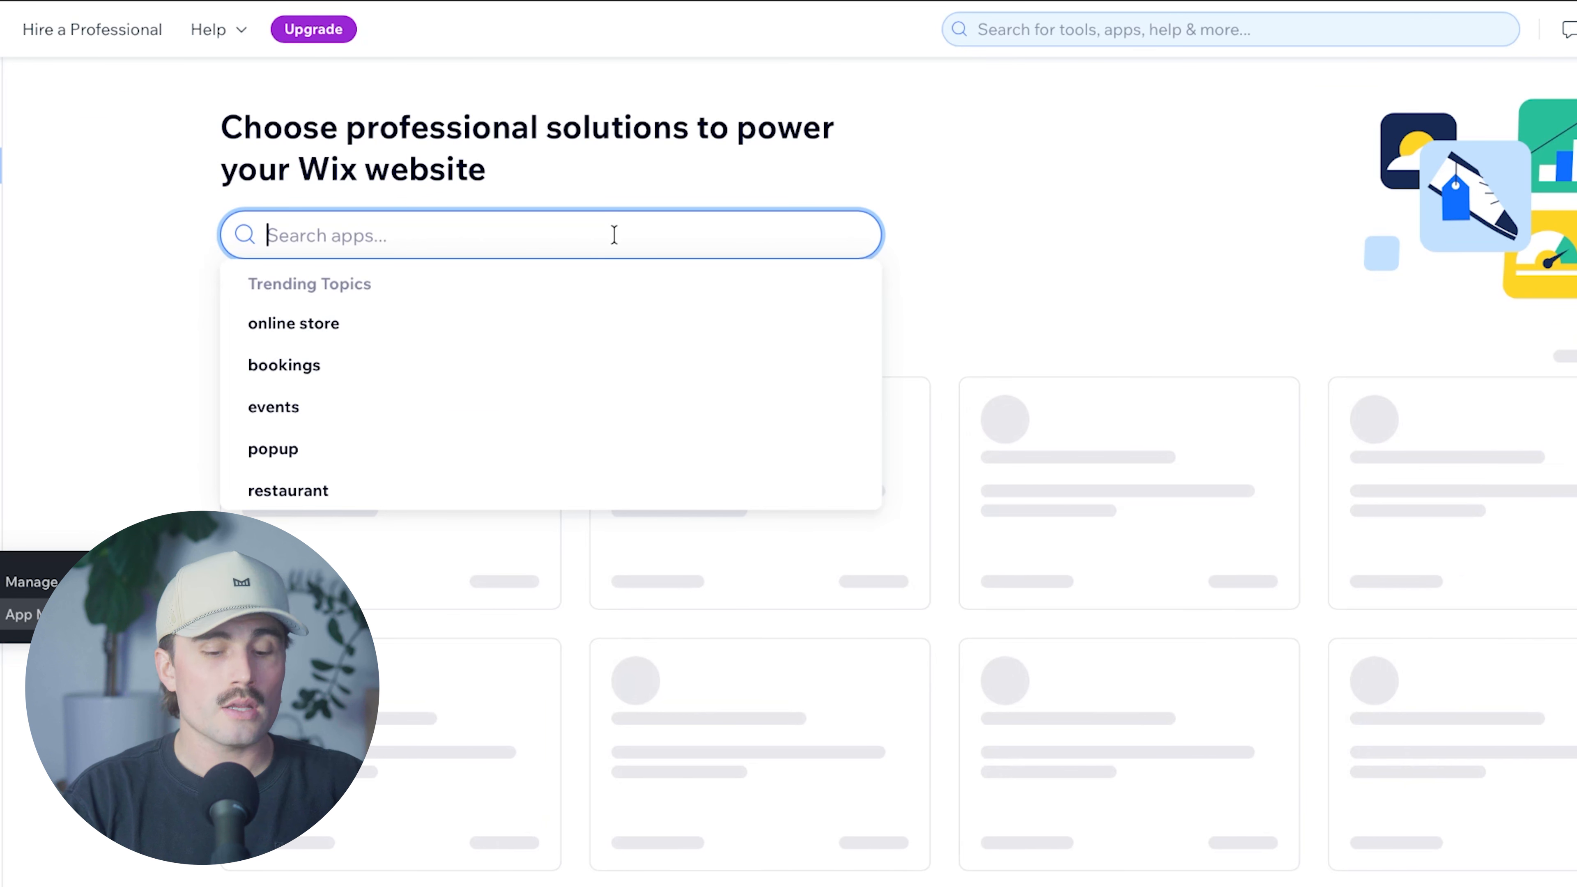
text(bookings)
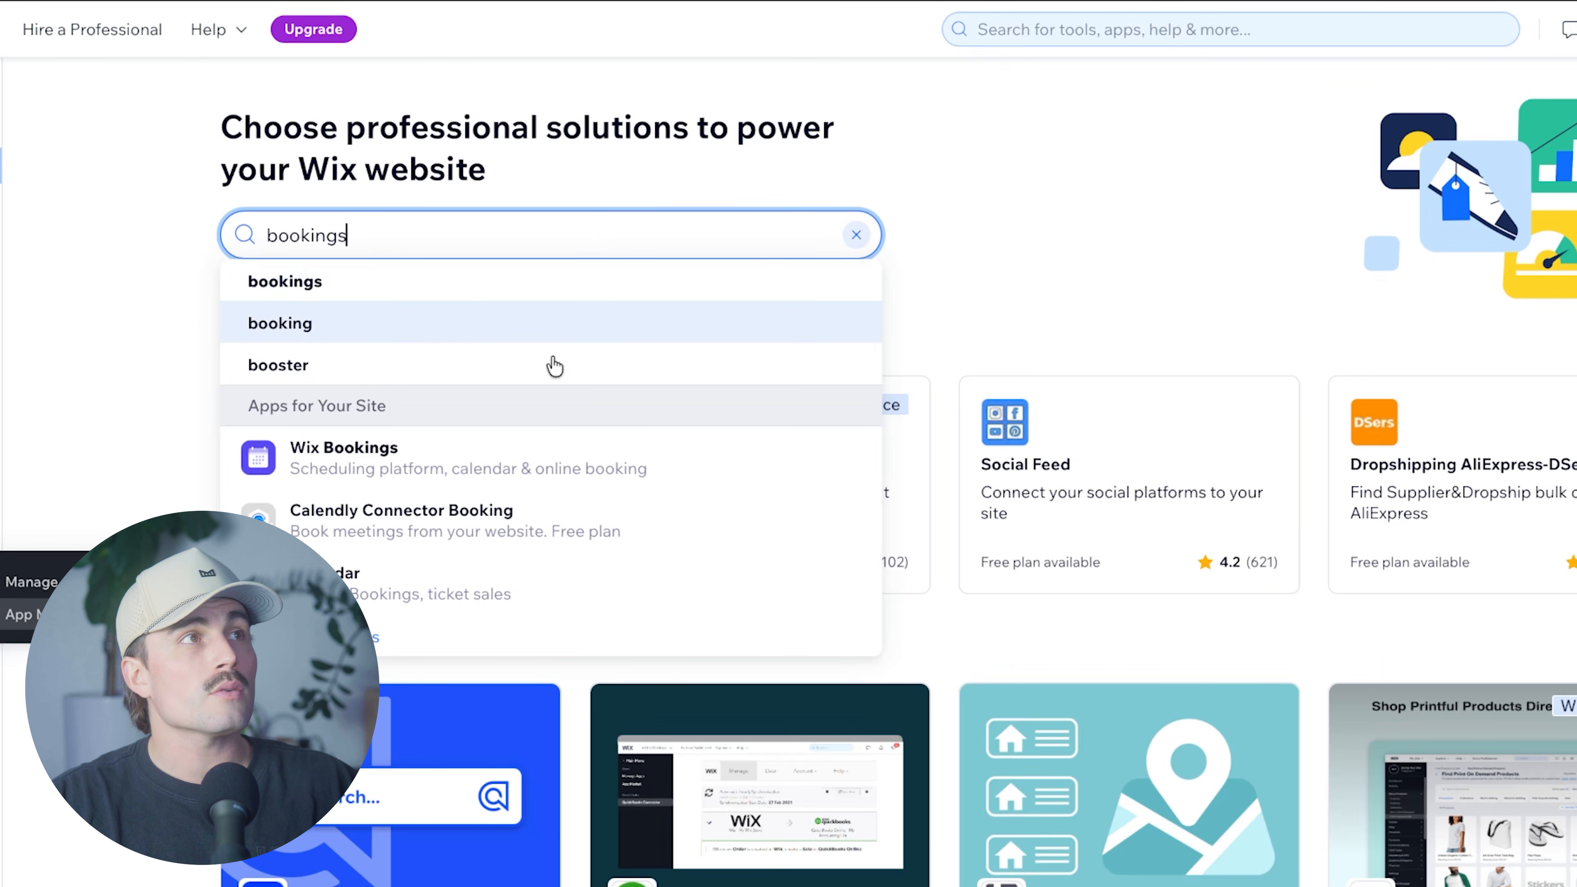
click(477, 464)
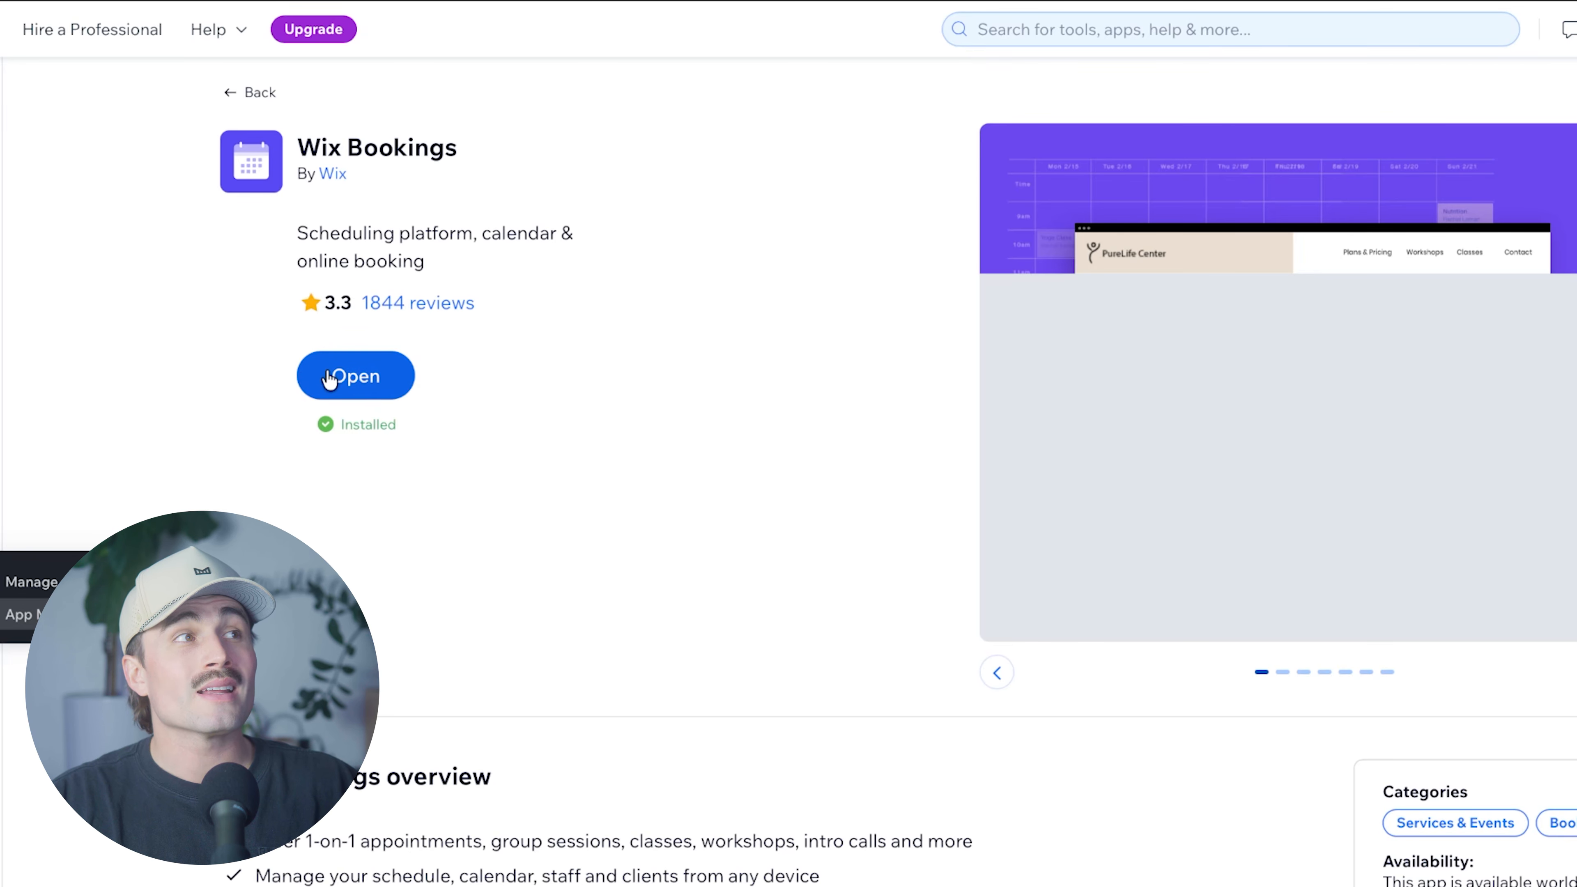
click(354, 377)
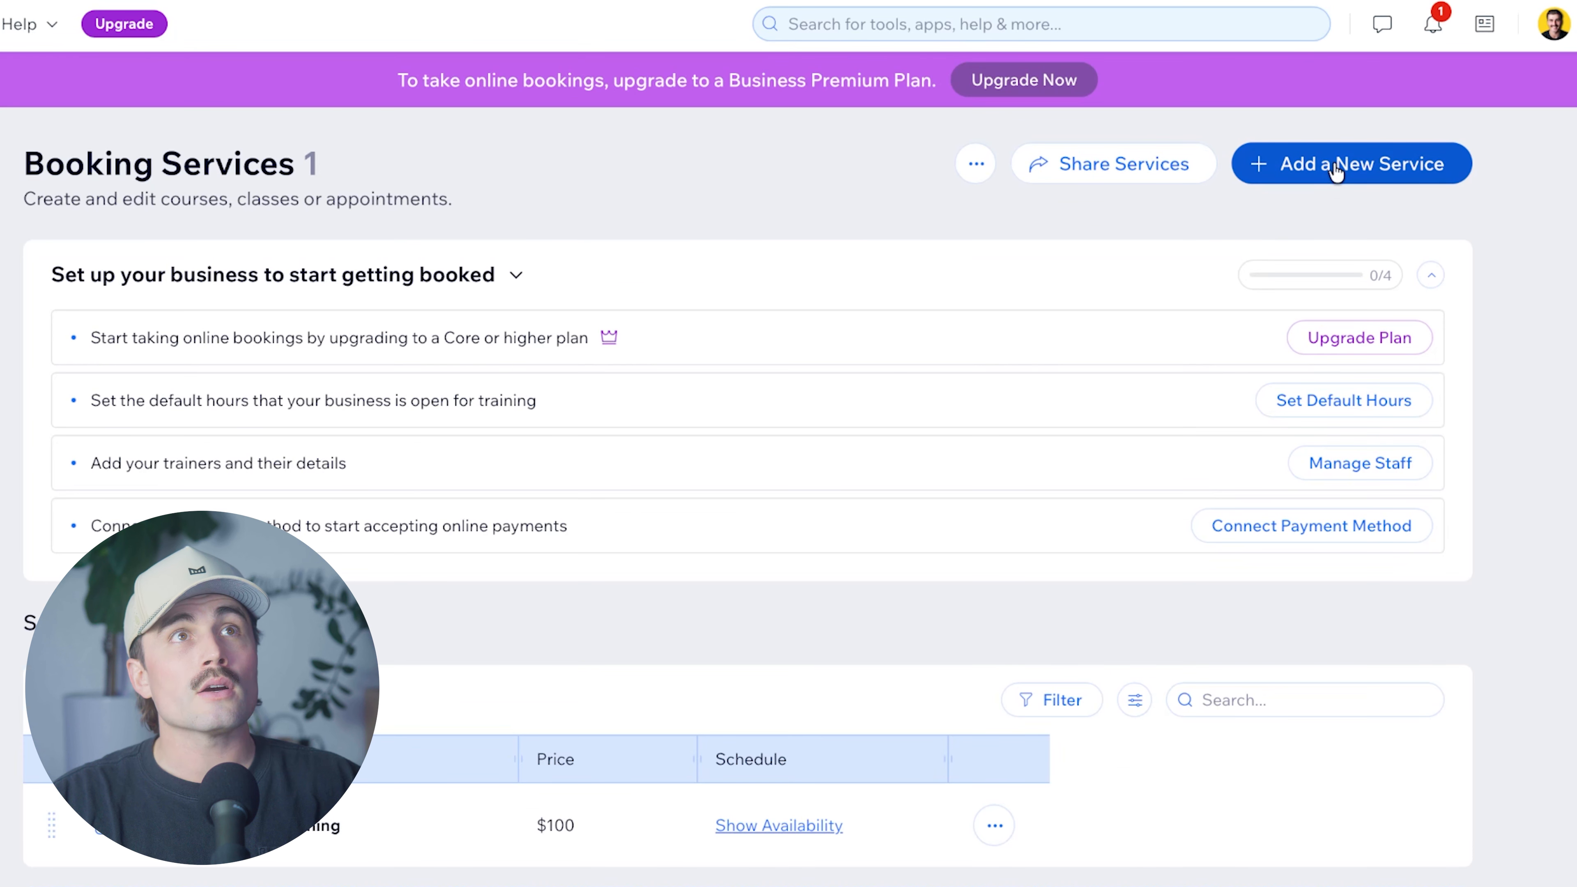
Start adding a new service and look over the Fitness Coach service templates.
click(1337, 167)
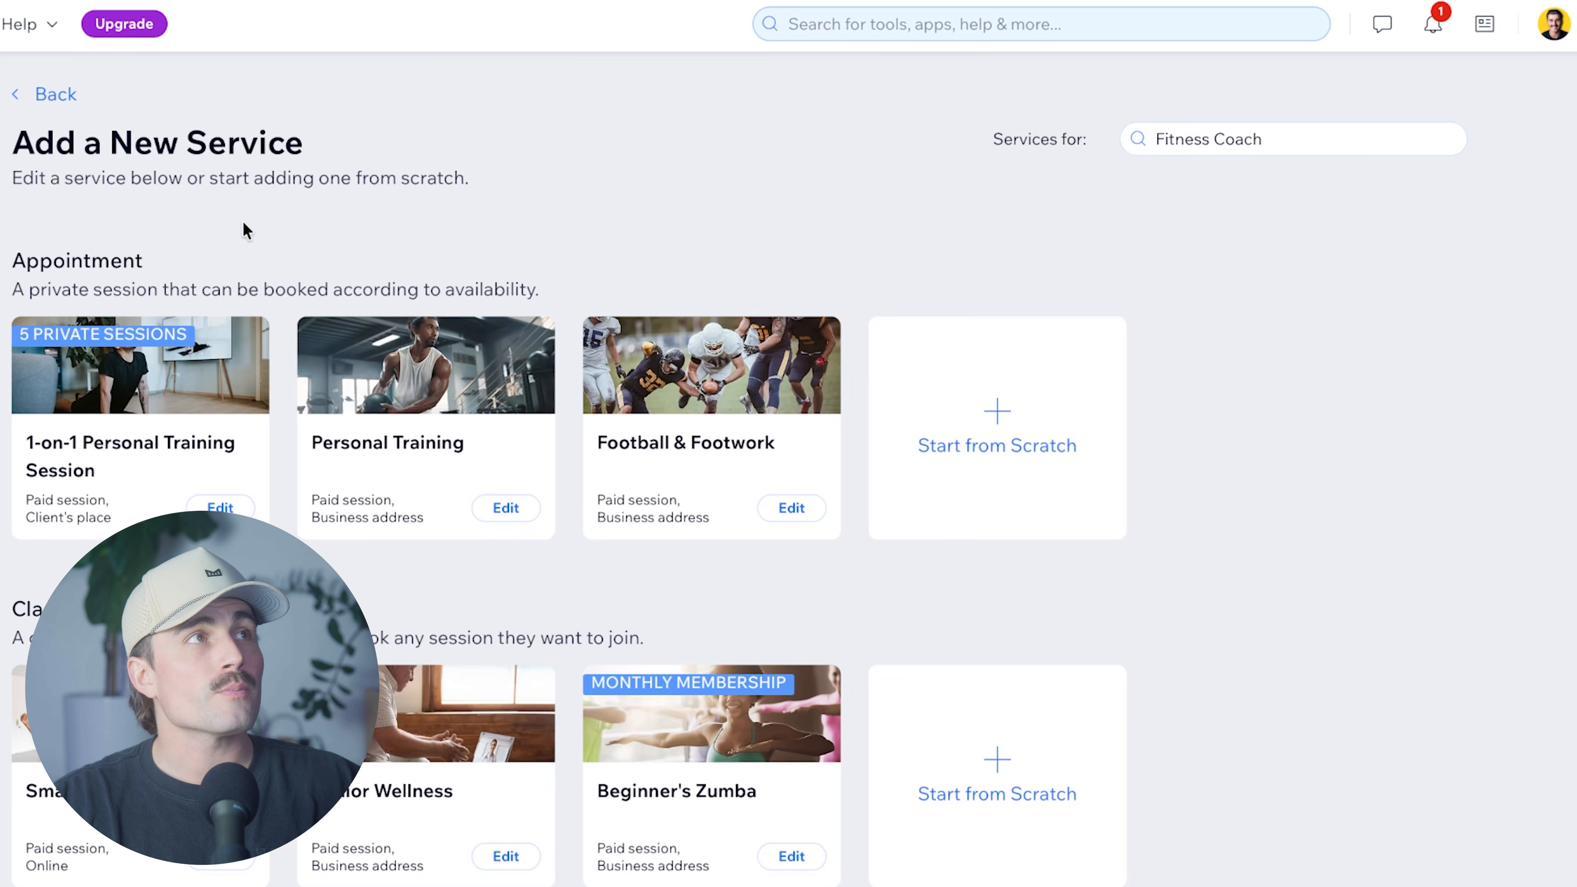
scroll(183, 258, down, 2)
scroll(183, 259, up, 2)
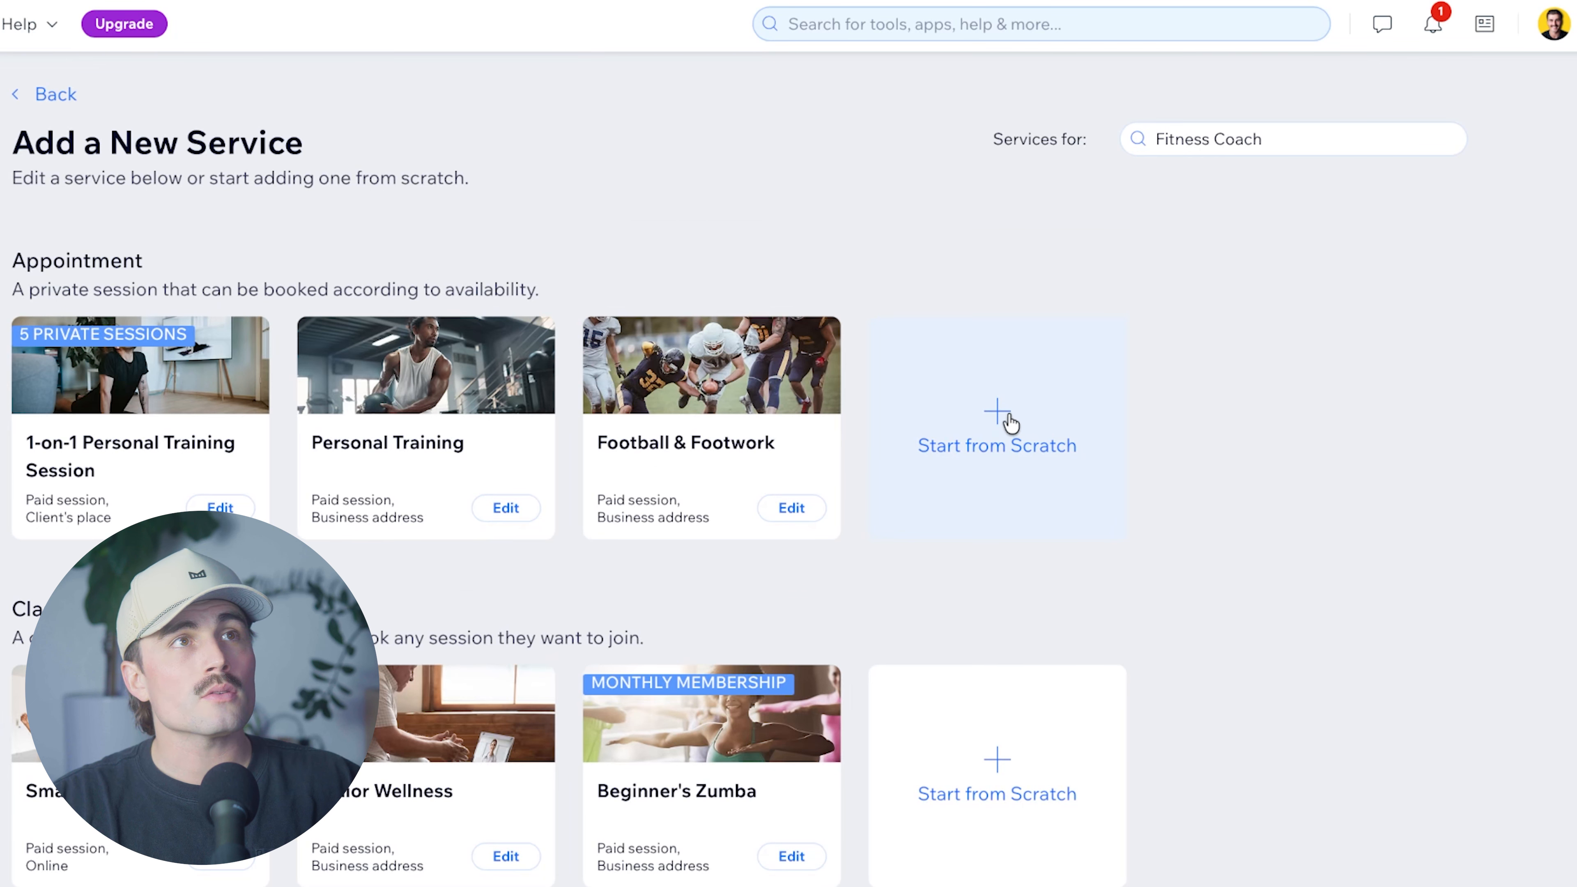
Create an appointment service from scratch named 'Nutrition Consultaion'.
click(1010, 422)
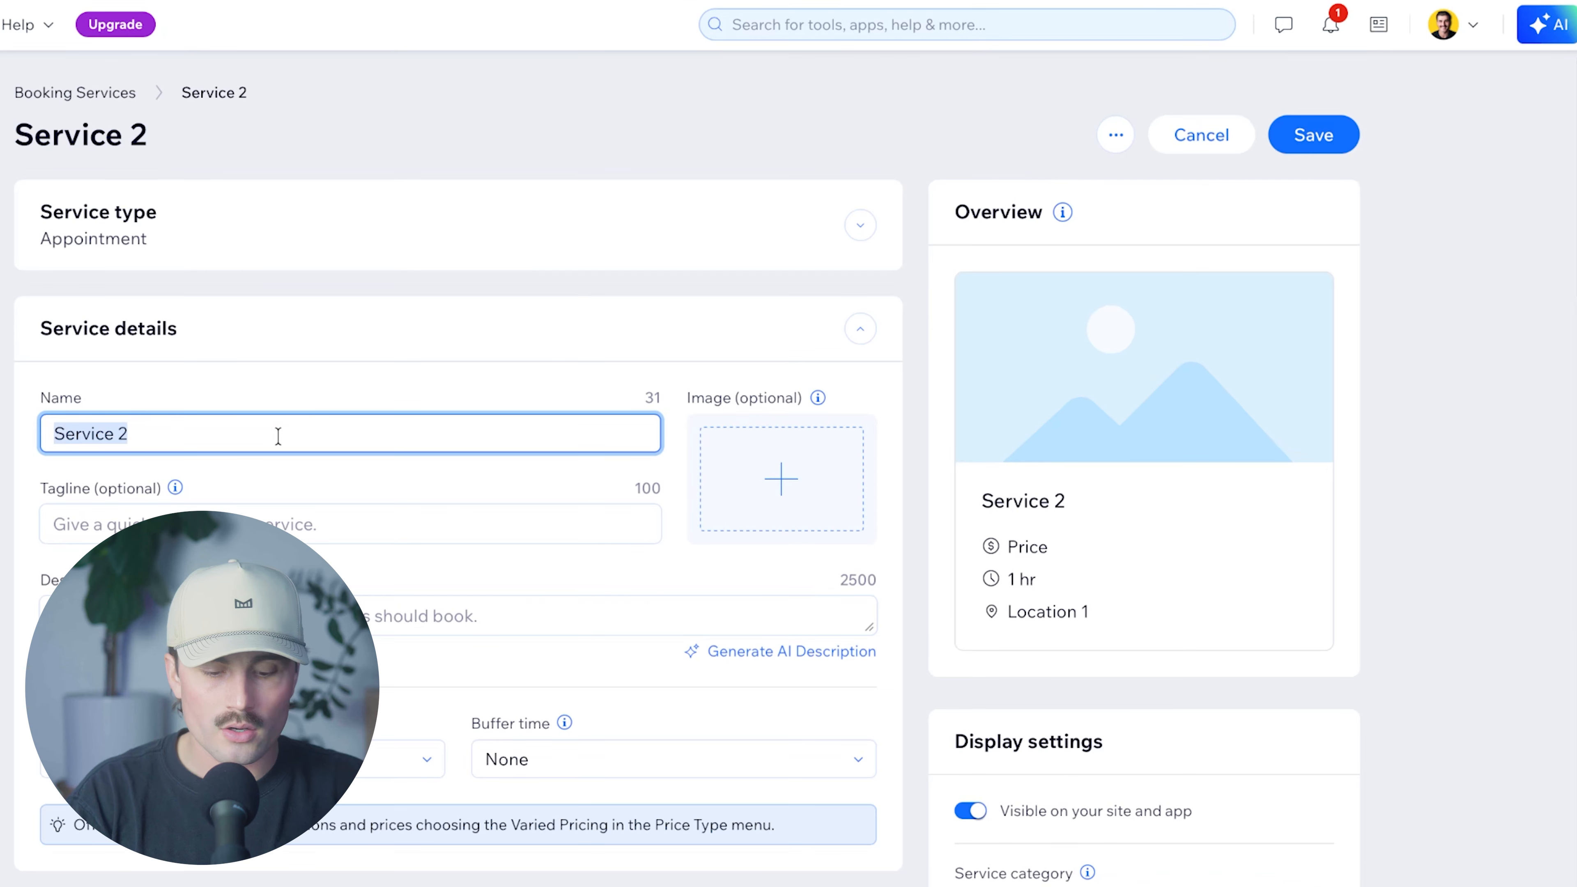
text(Nut)
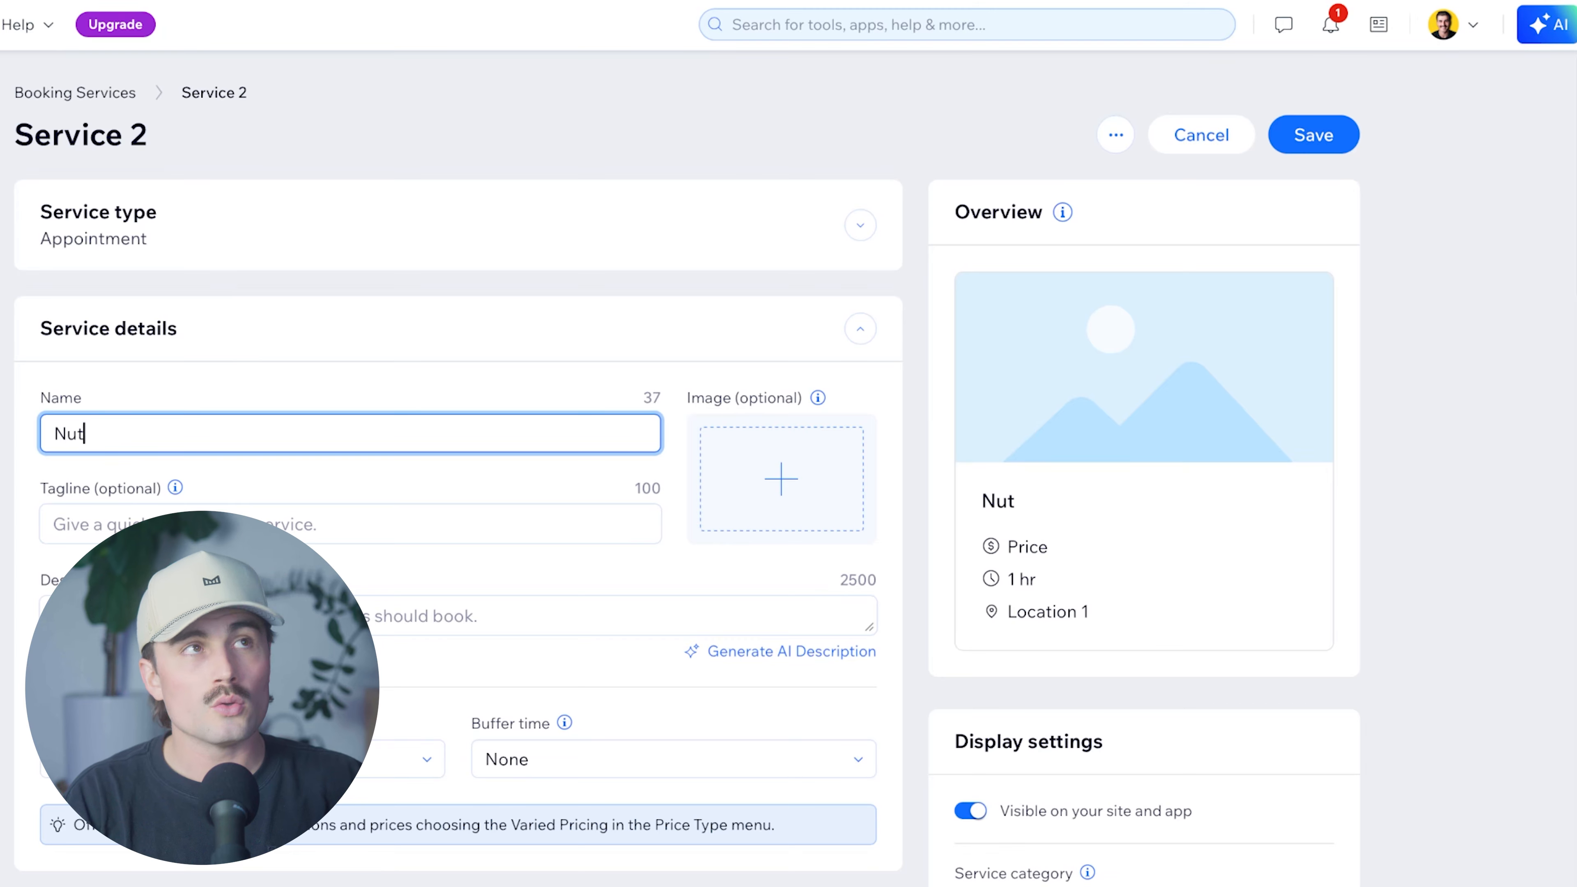
text(rition Consultaion)
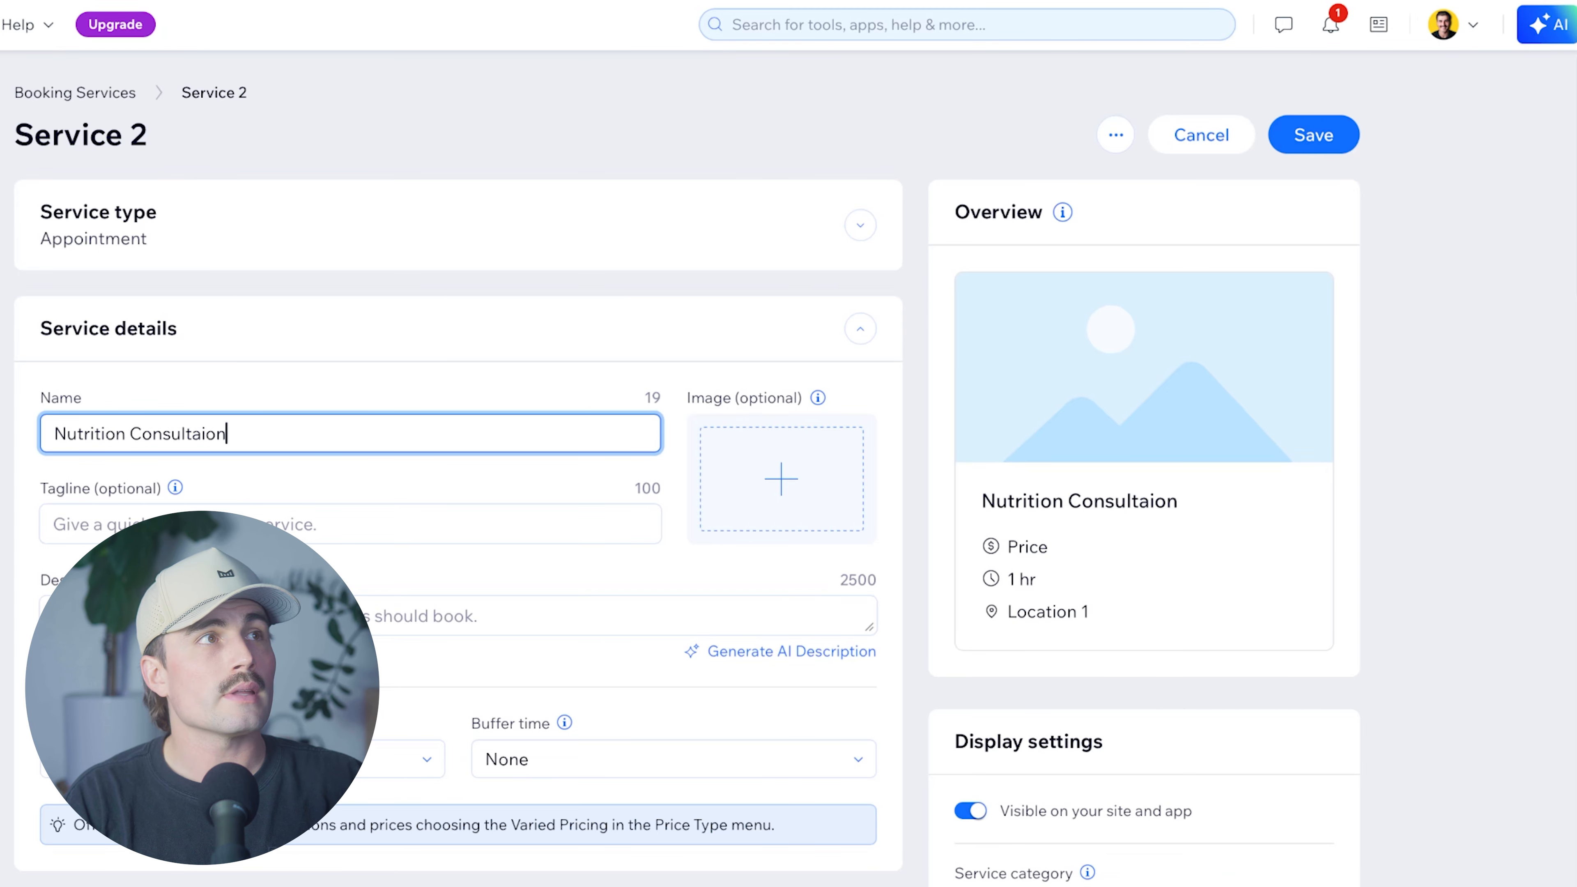
click(419, 613)
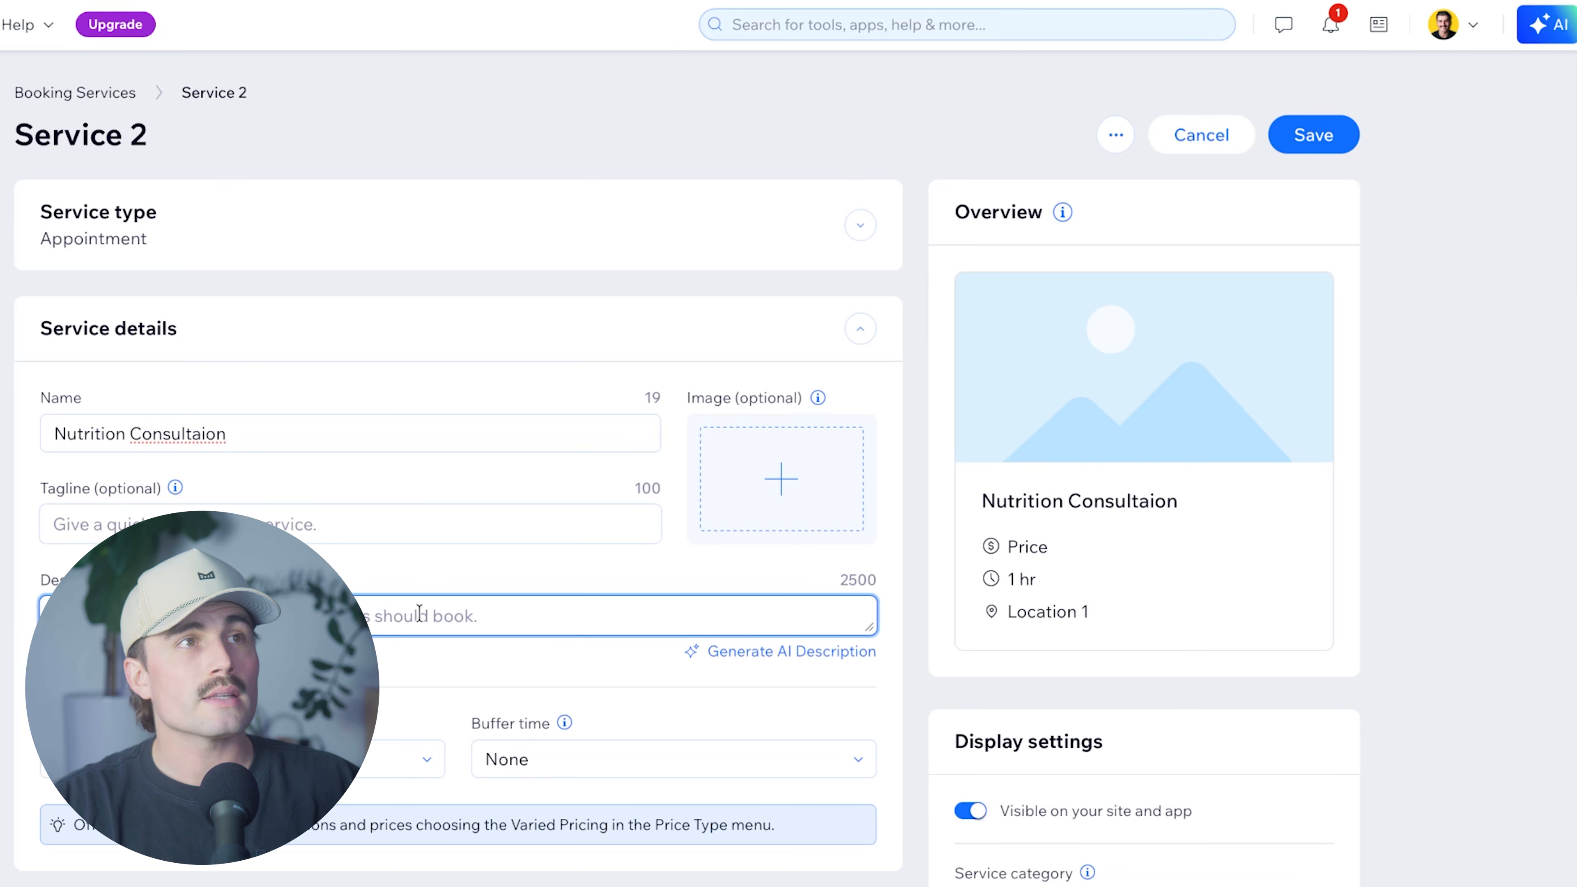
Have AI write a description from notes on eating habits, goals and a nutrition protocol, and use it.
click(745, 658)
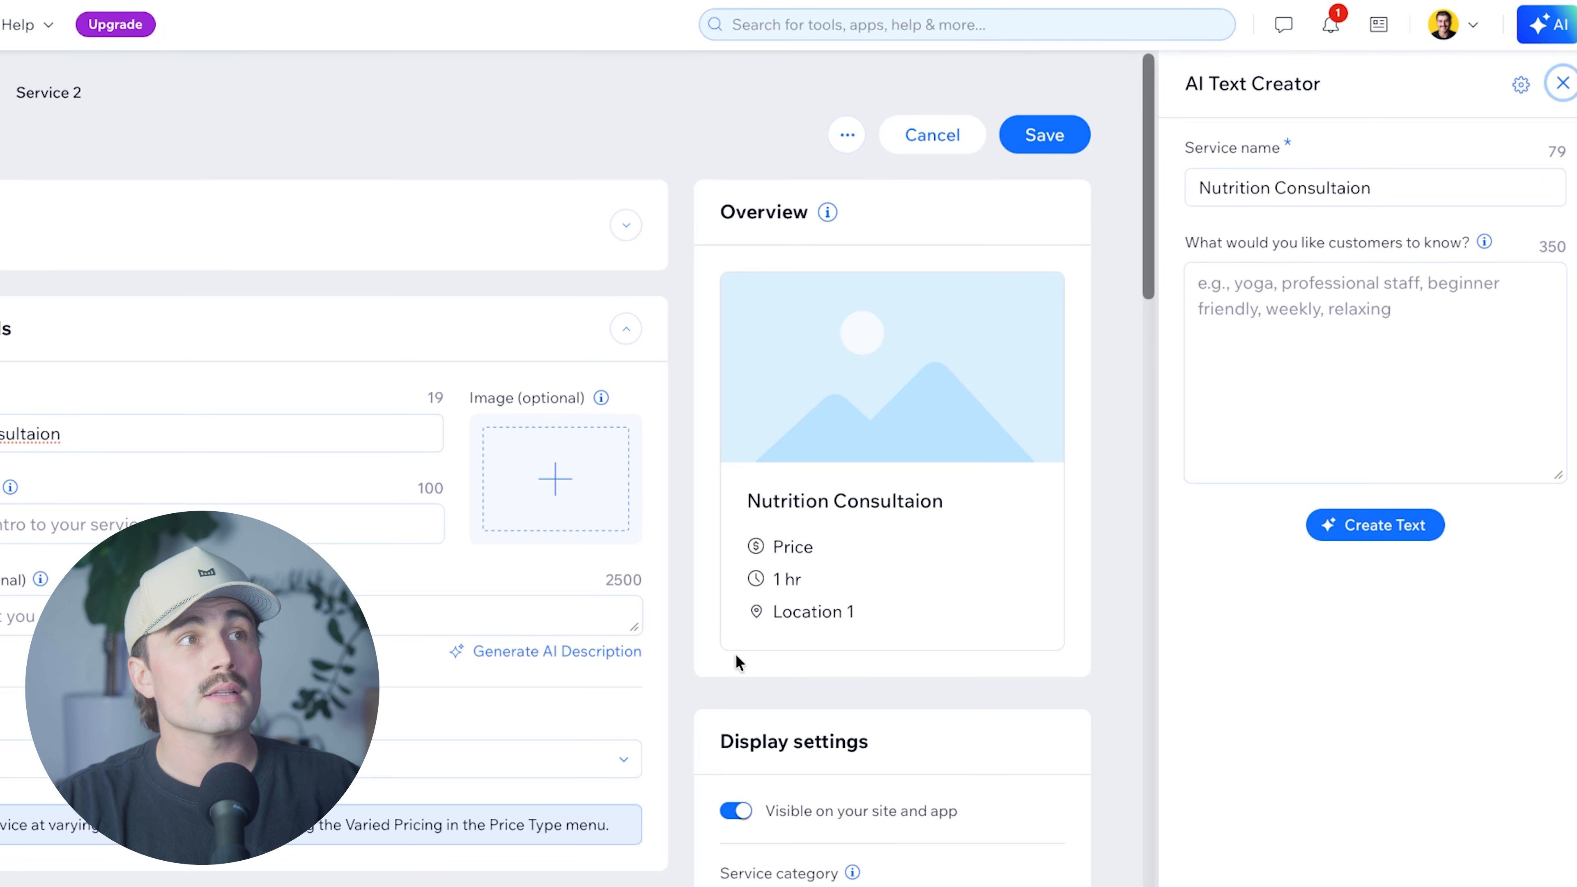
click(1308, 373)
text(A 1 hour appointment where we will talk ab)
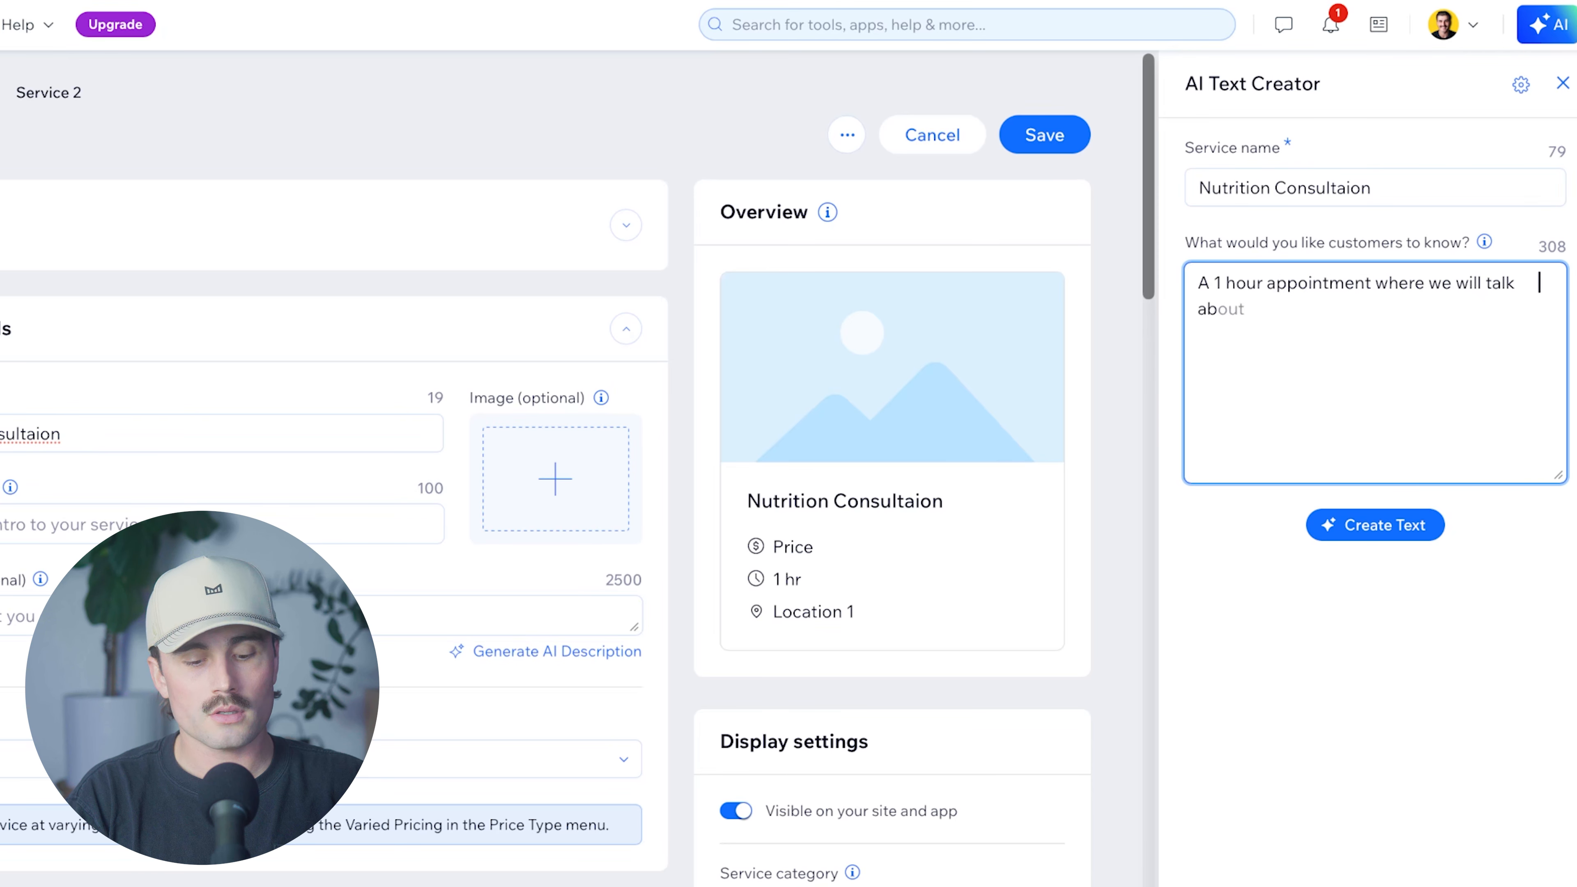
text(out your current eating )
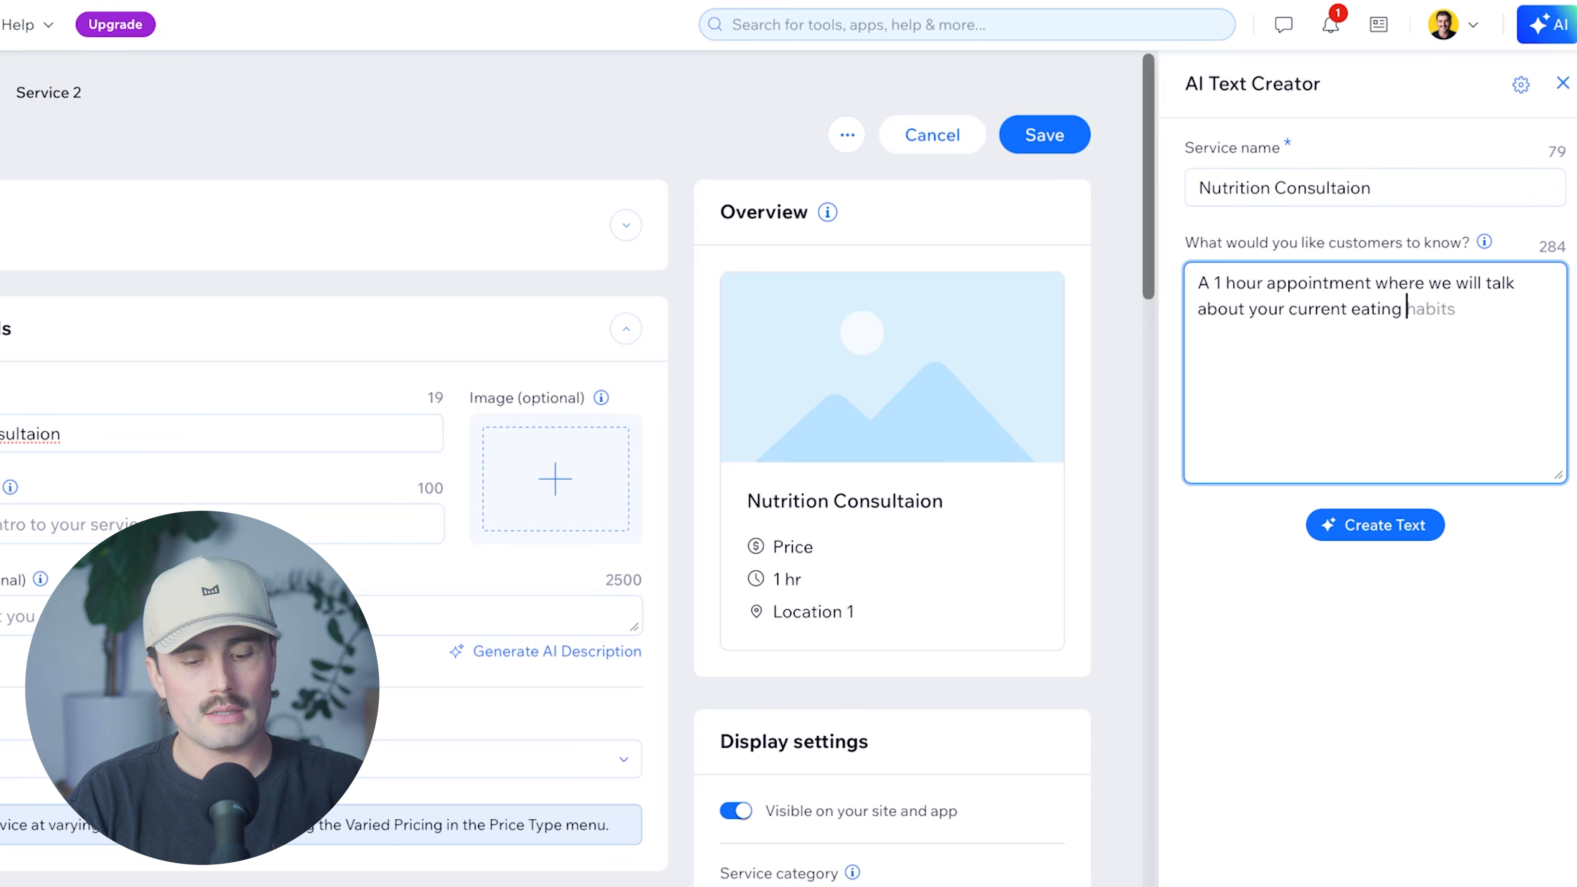
text(habits, your goals, and your)
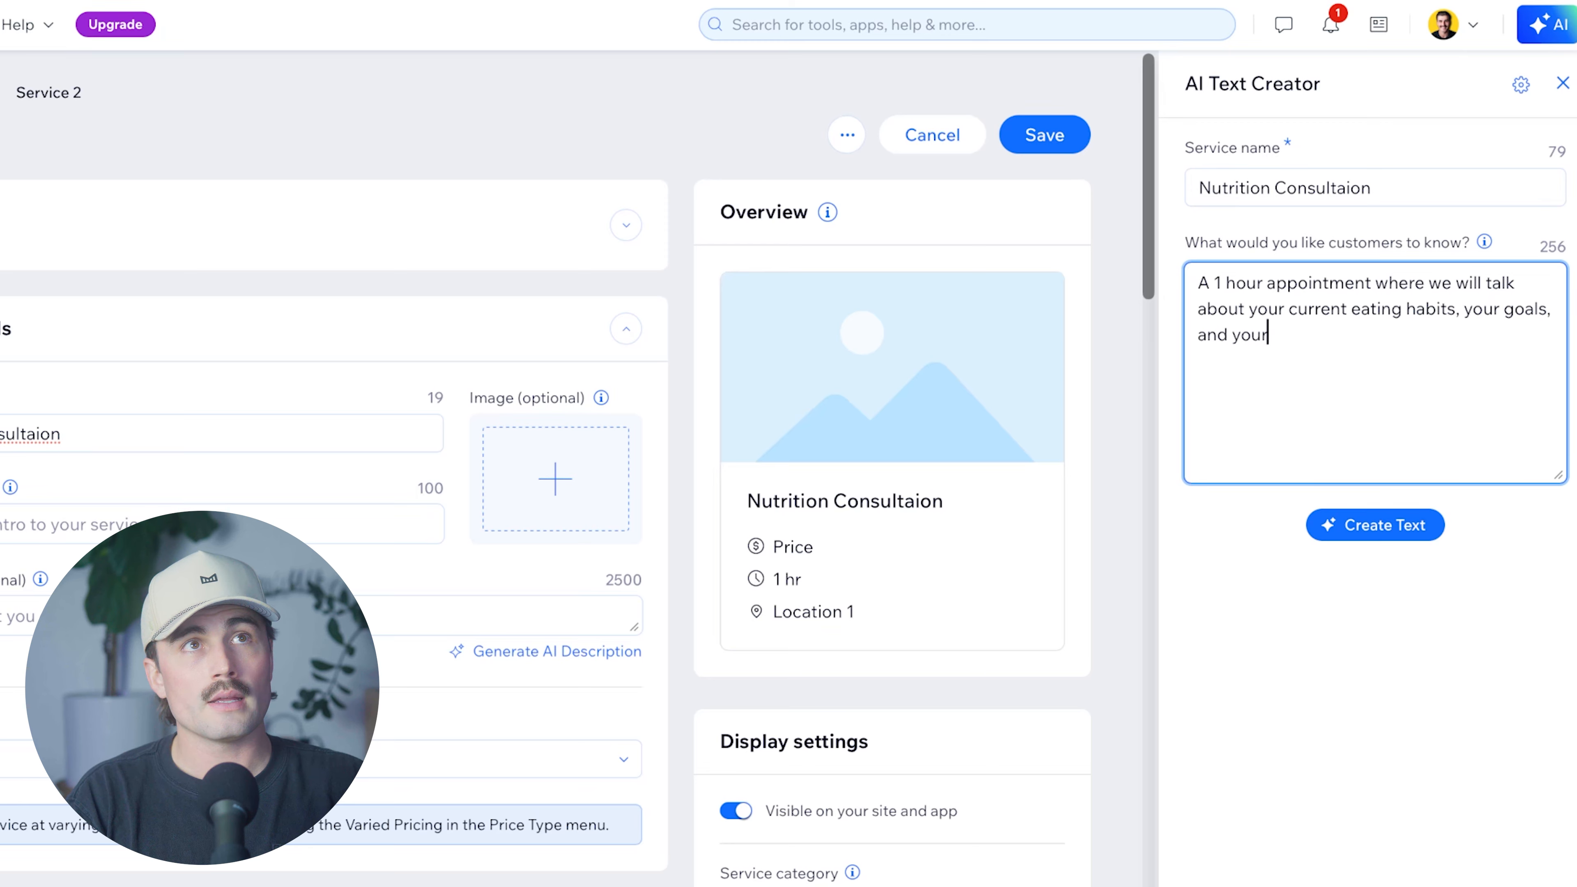
key(BackSpace)
key(BackSpace)
key(BackSpace)
key(BackSpace)
text(come up with a game plan )
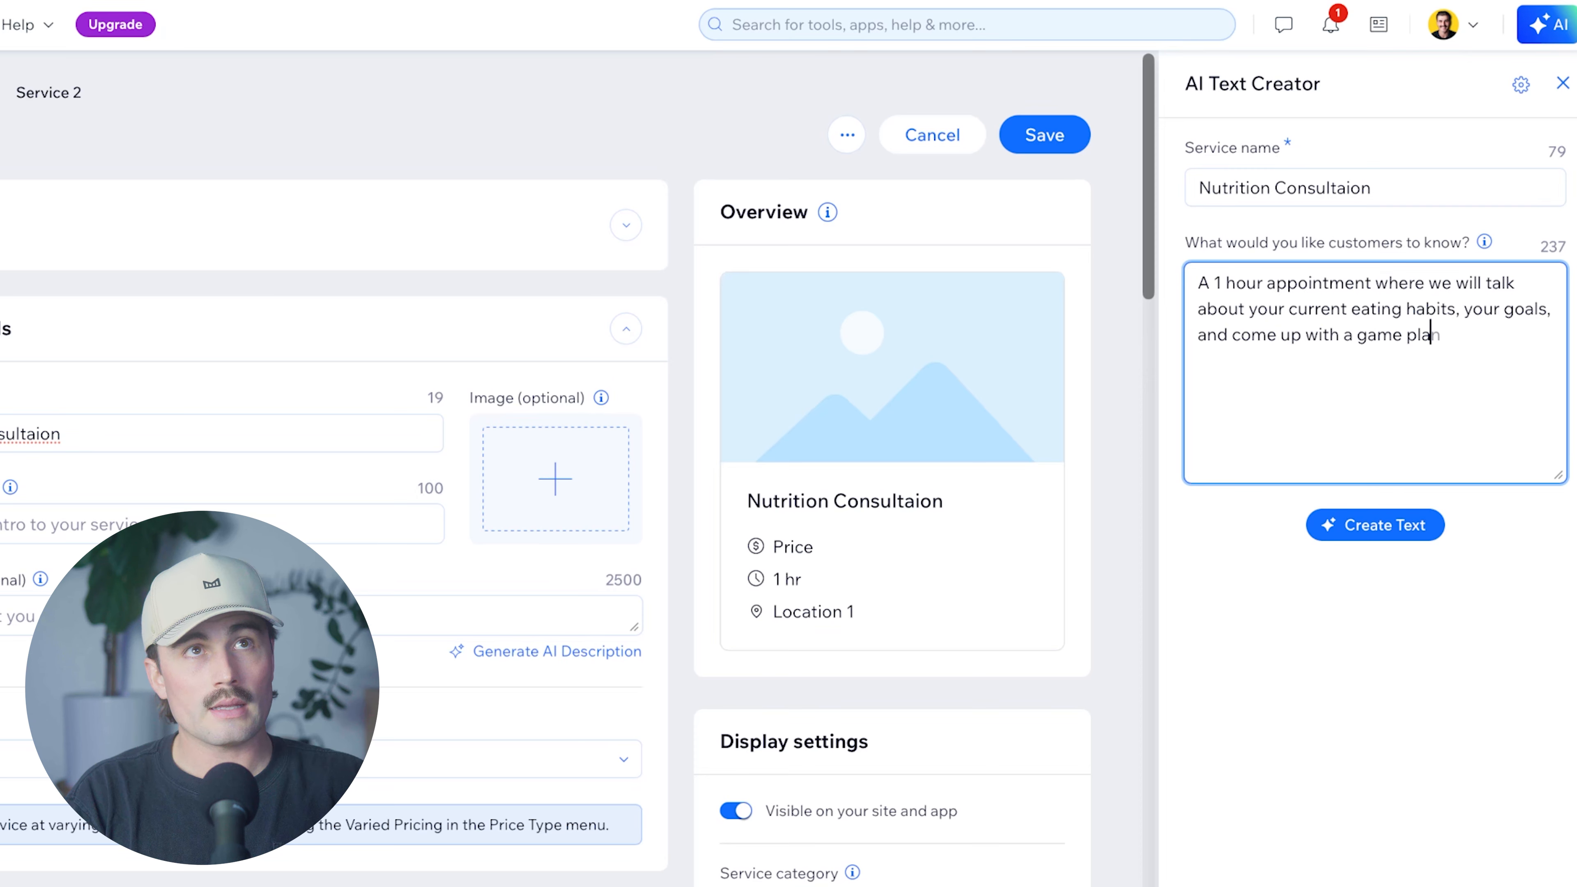
text(to reach those g)
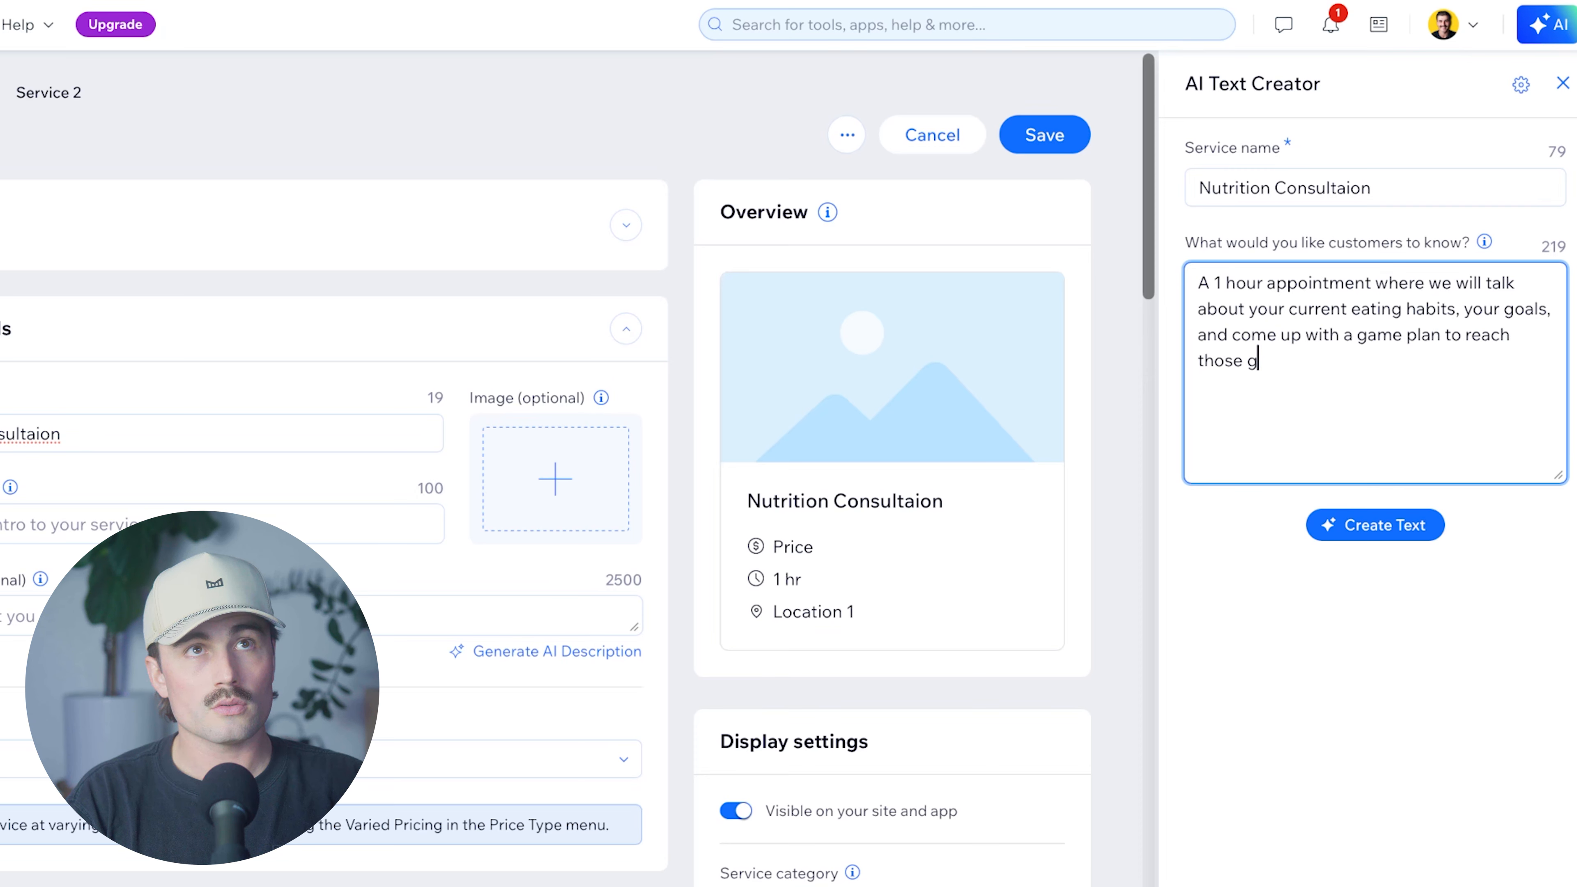
text(oals by creating a nutrition protocol.)
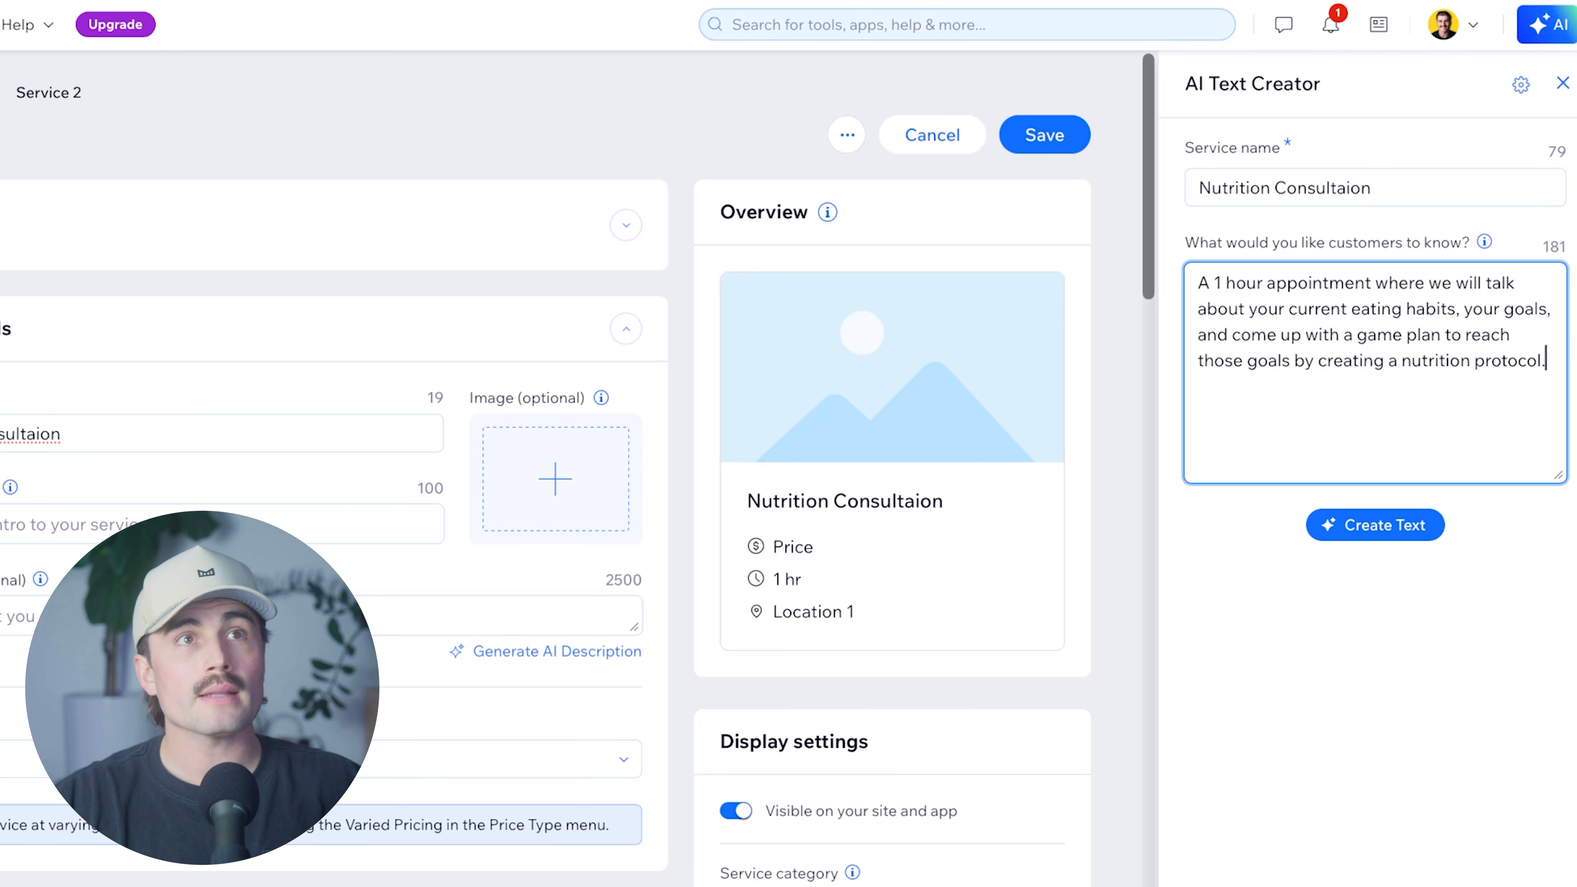
click(1355, 539)
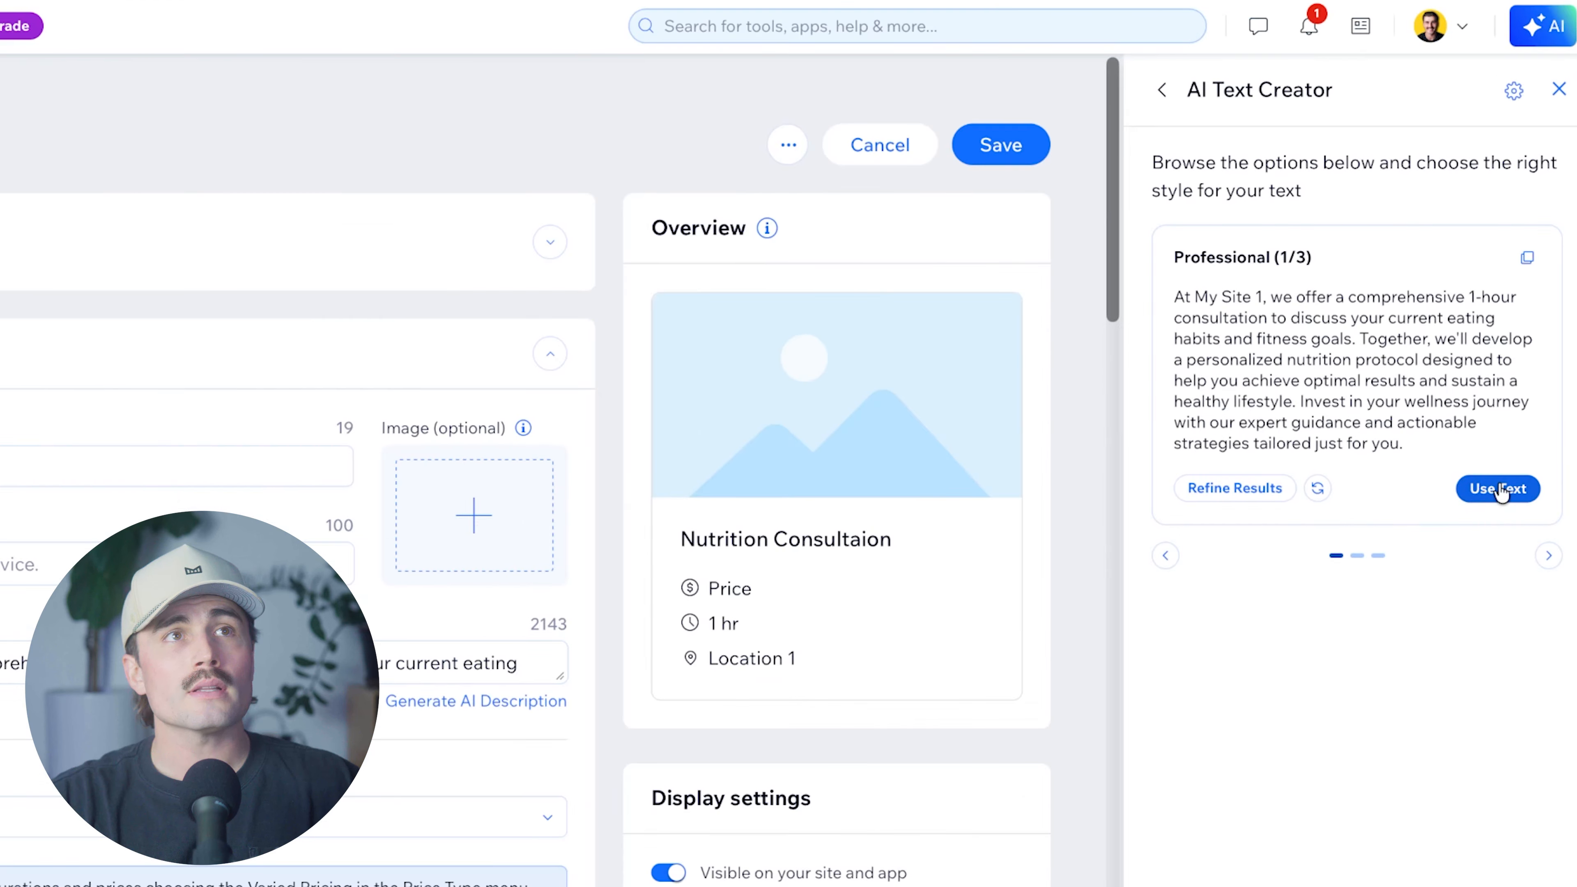
click(1504, 489)
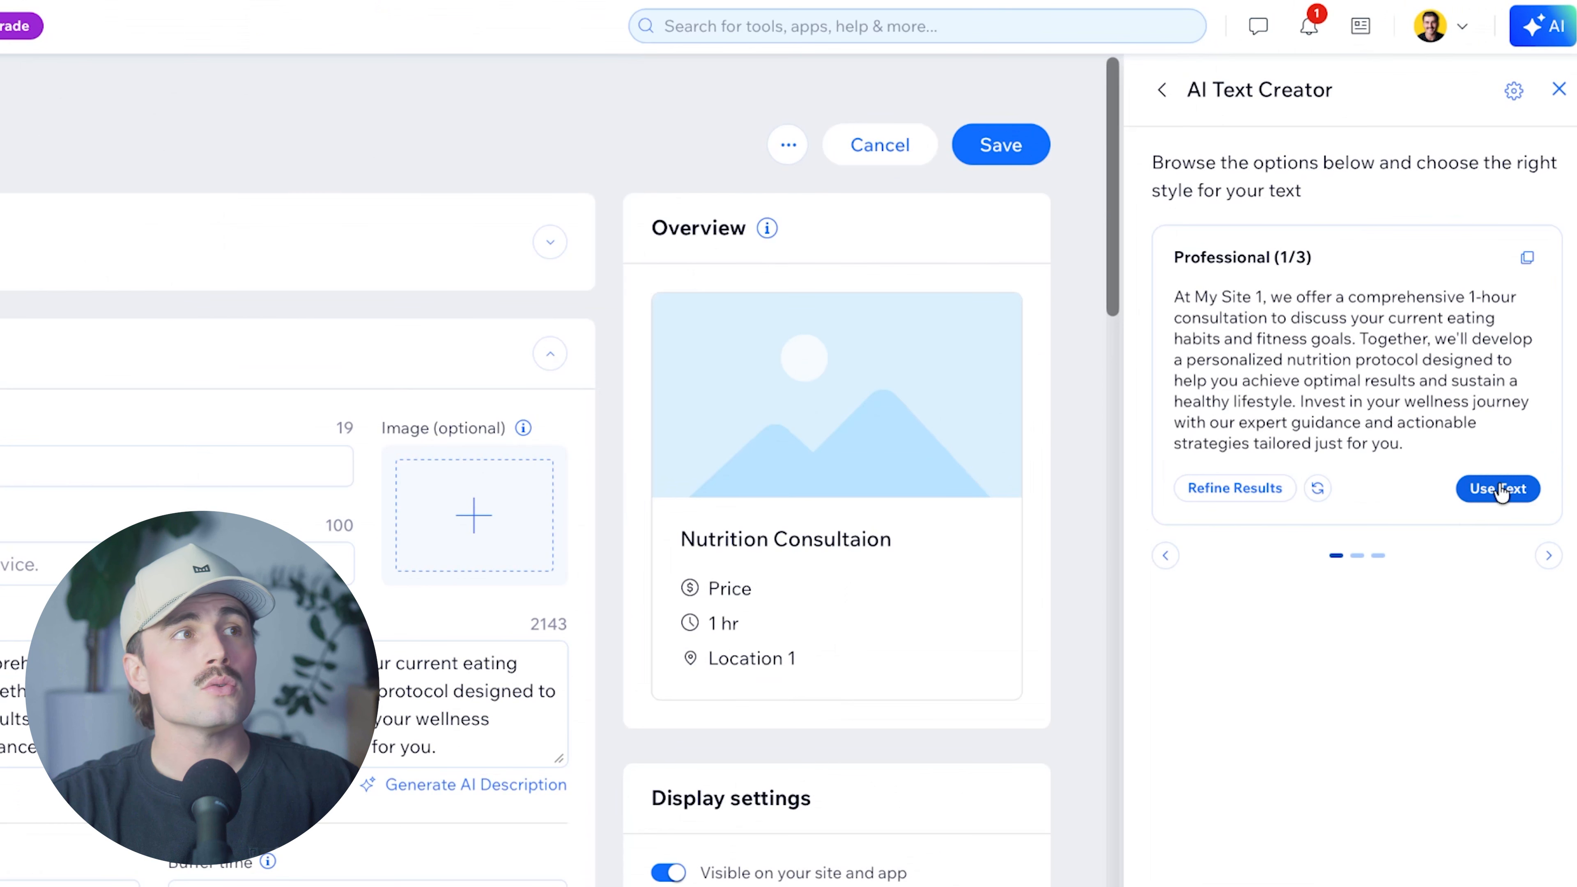
Set a 15-minute buffer time between sessions.
scroll(239, 796, down, 5)
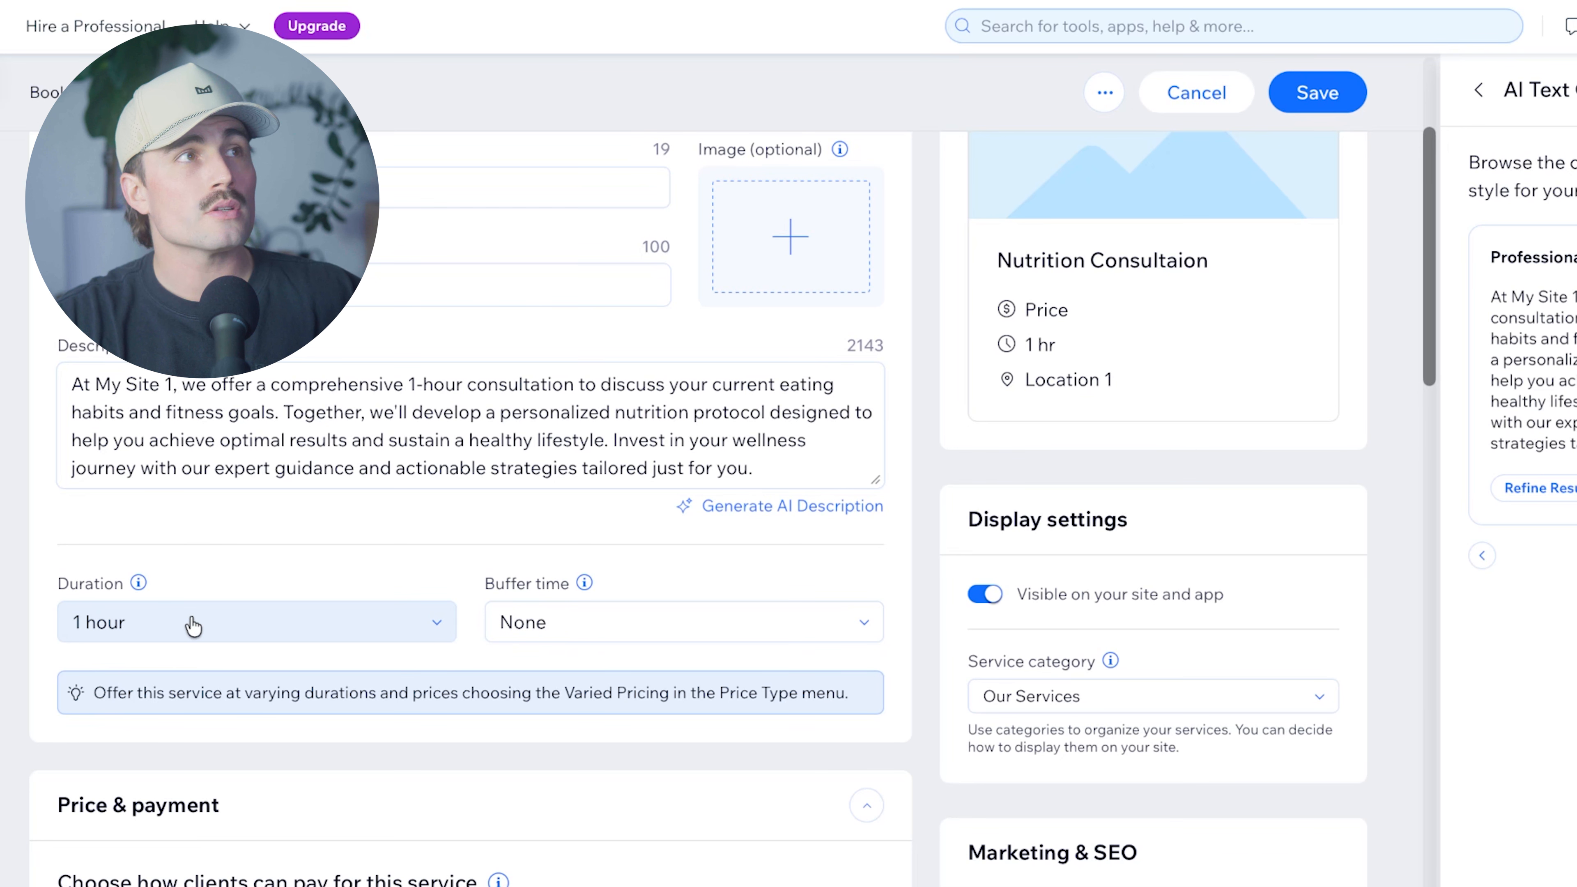
click(758, 623)
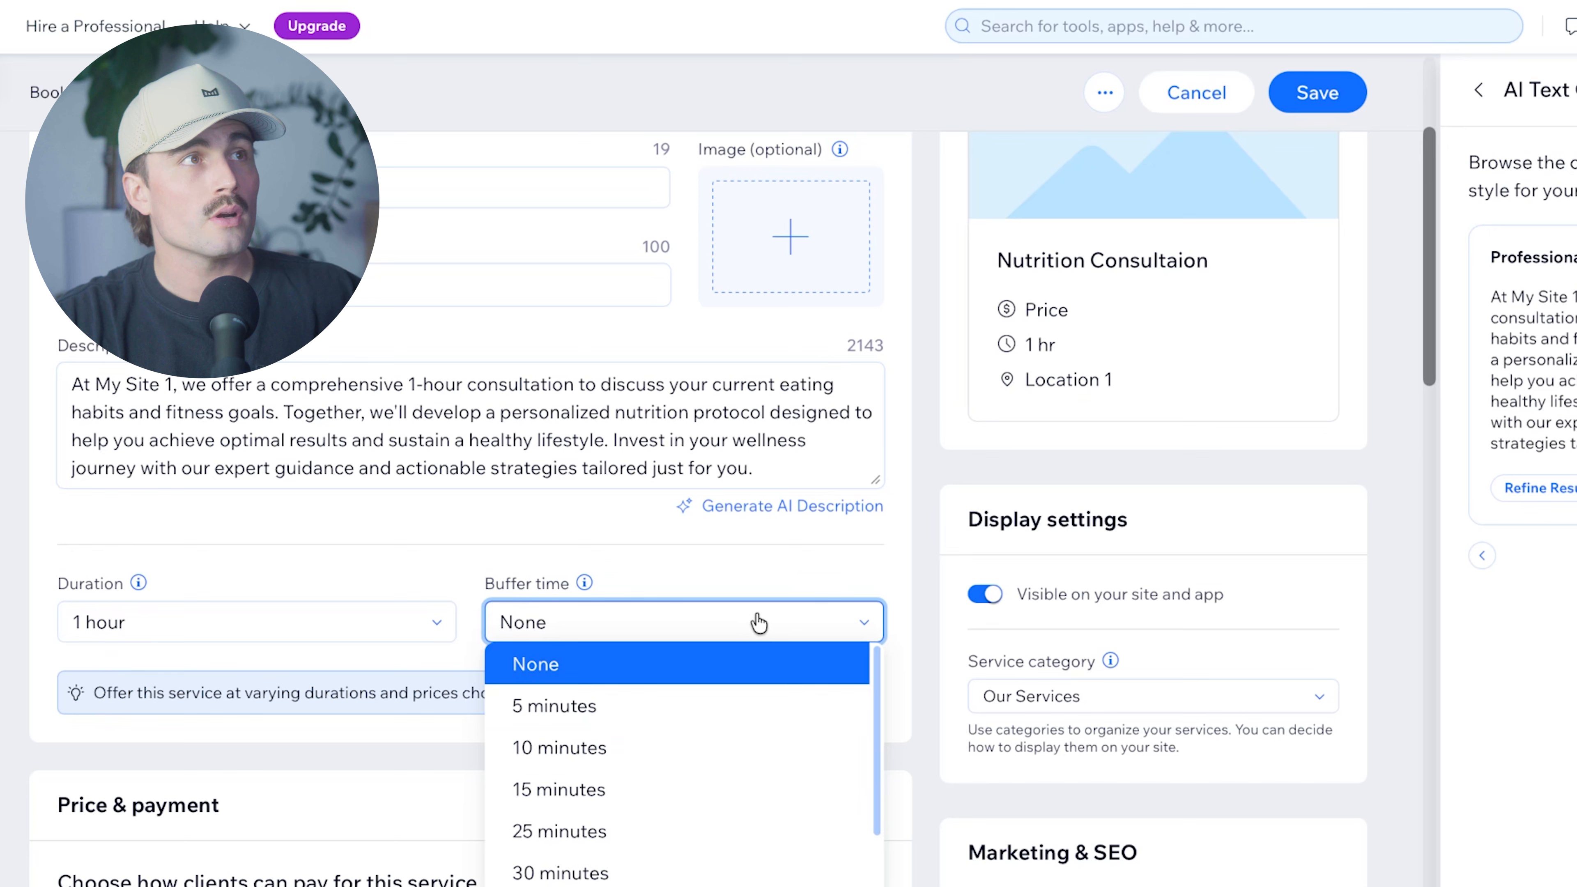
click(700, 790)
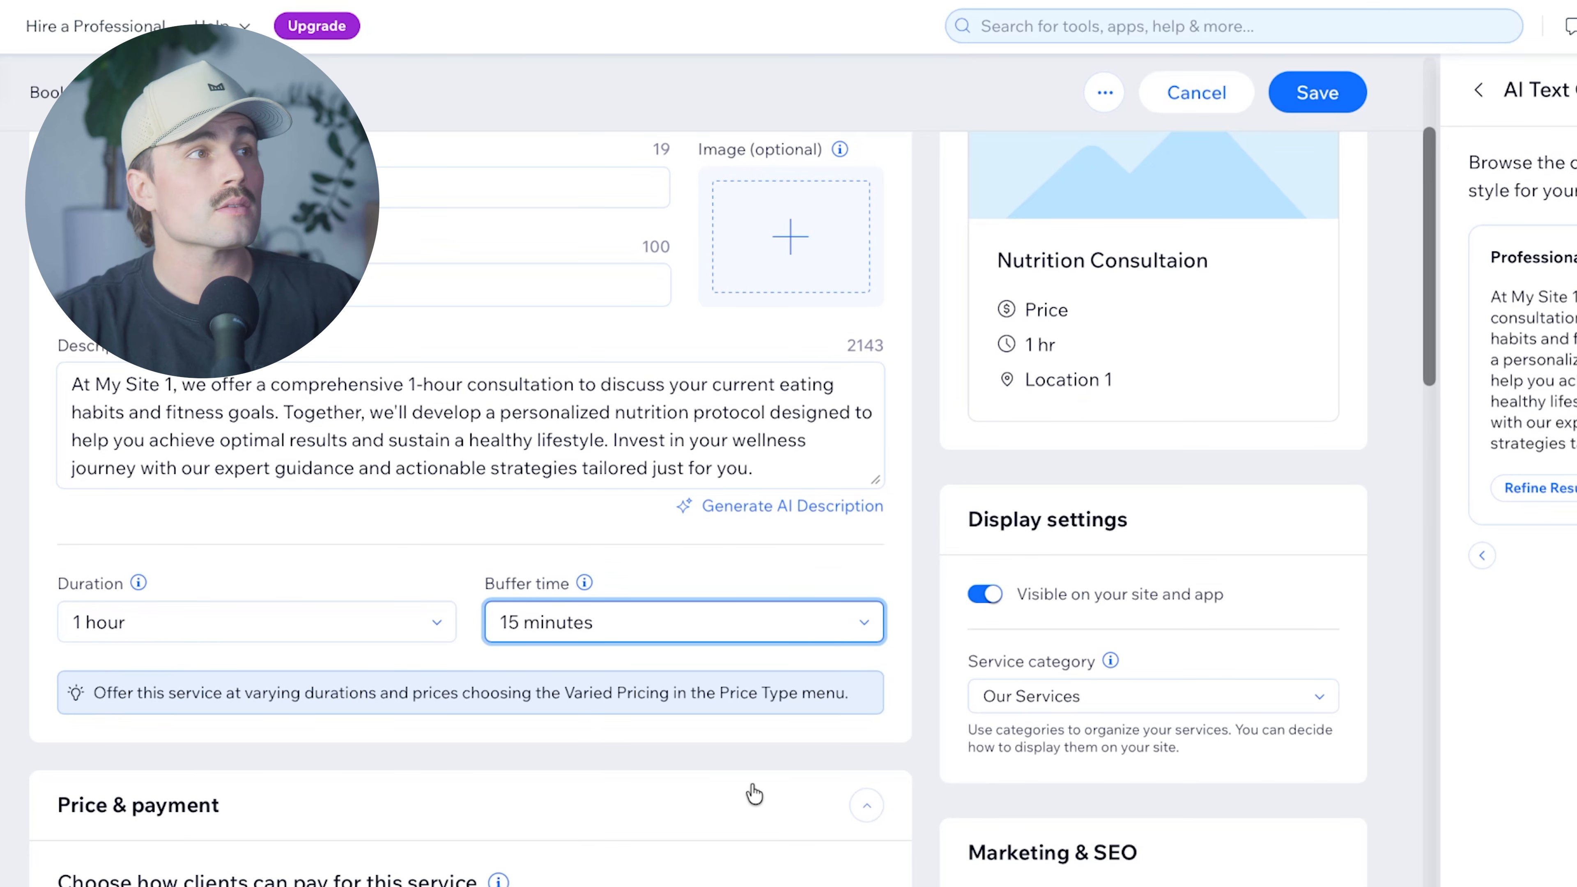
scroll(755, 789, down, 5)
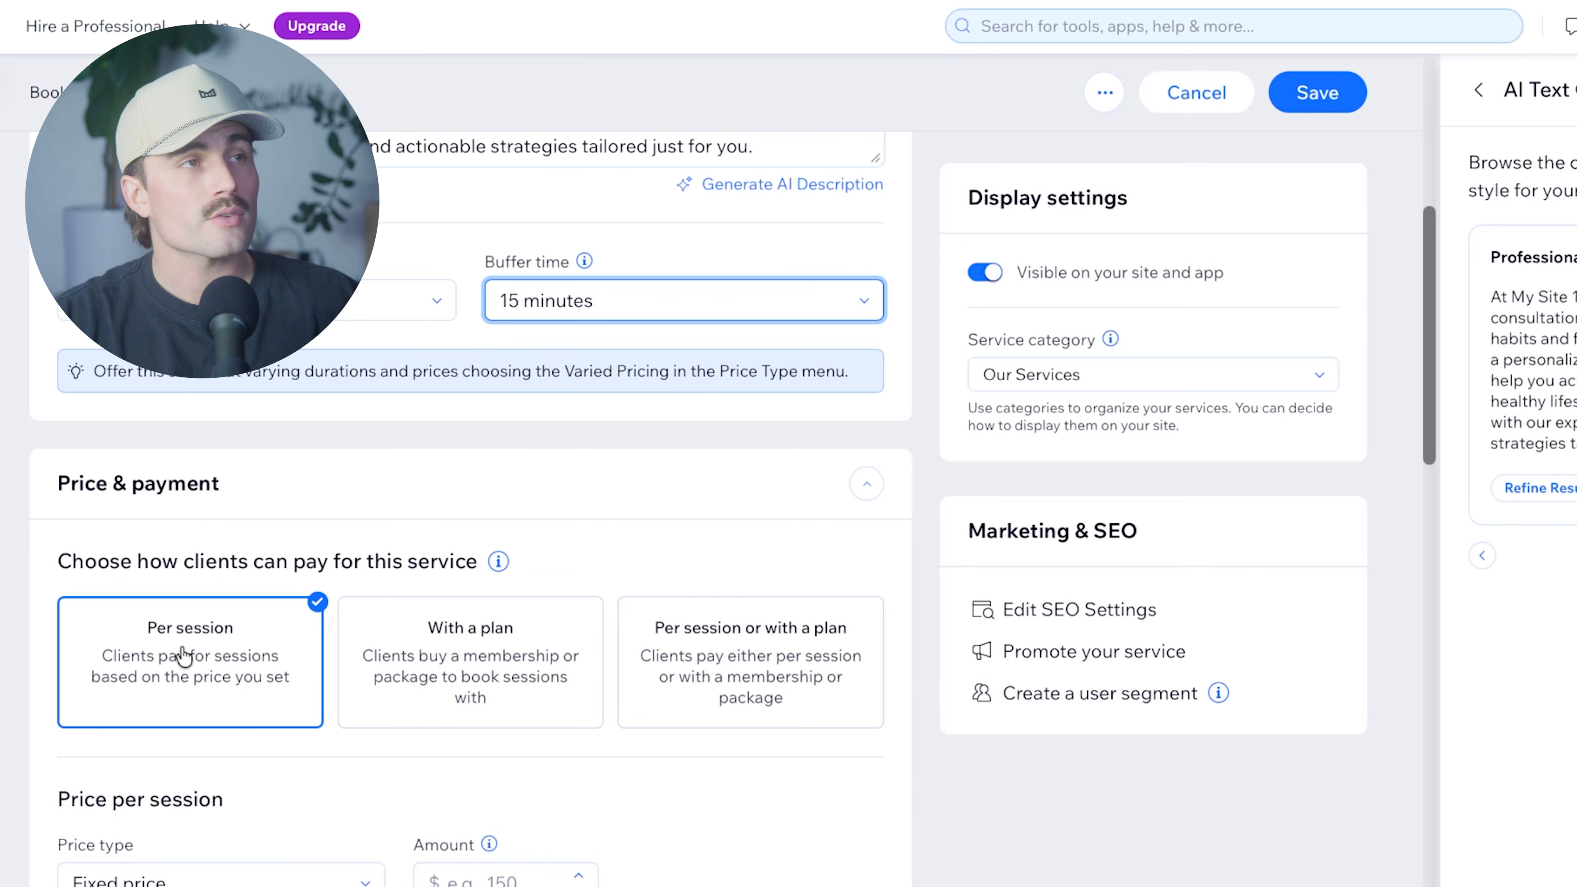
Enter a $150 session price and keep payment as the entire amount online.
scroll(182, 656, down, 1)
click(504, 831)
text(150)
click(636, 843)
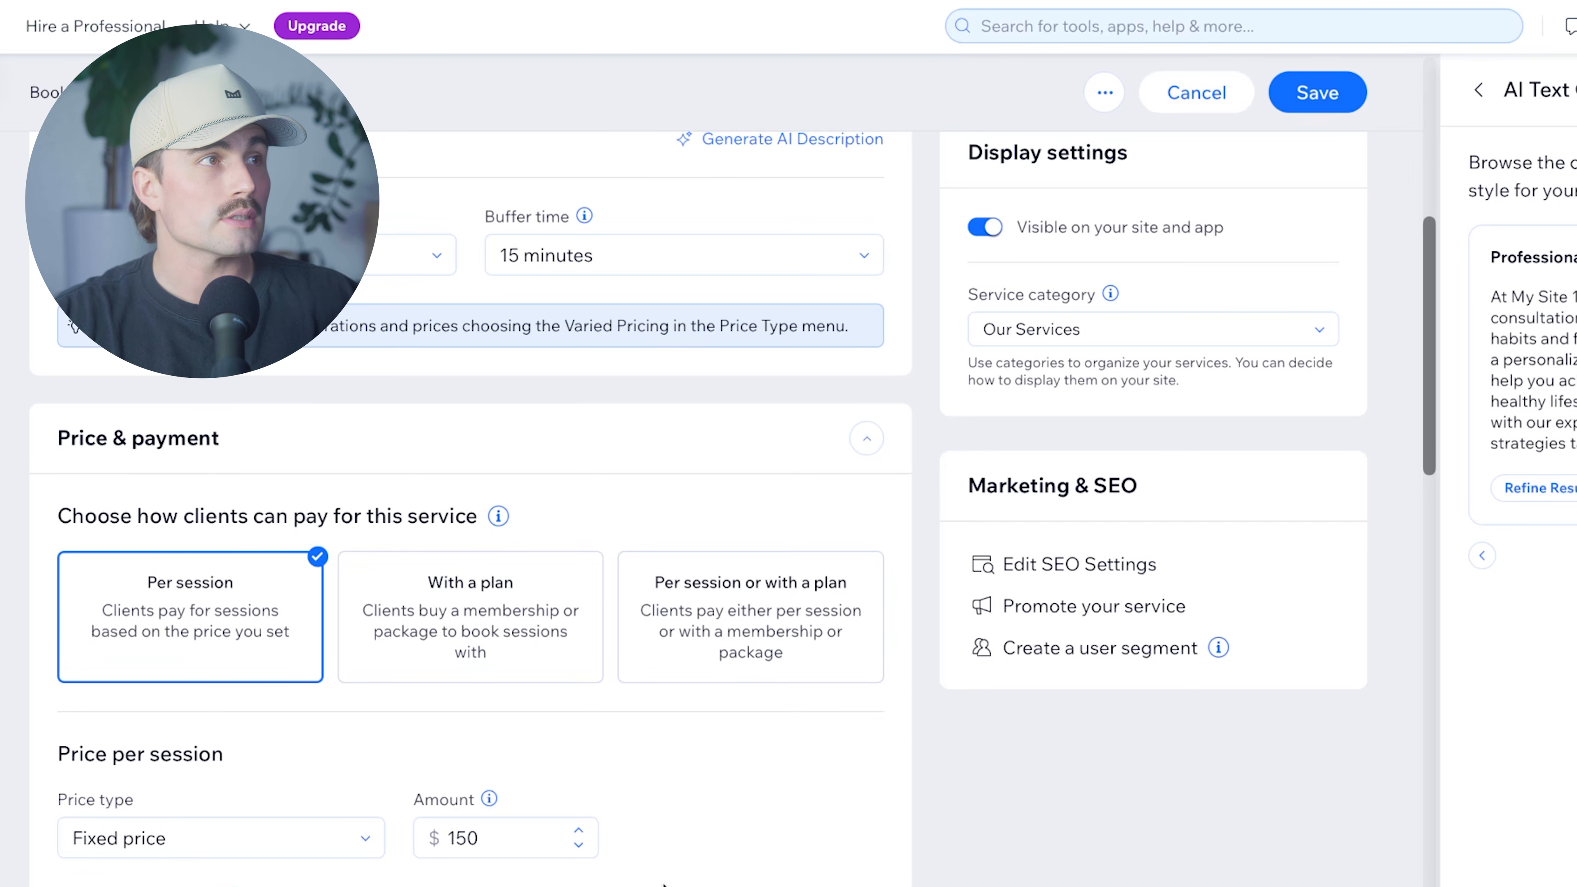
scroll(667, 879, down, 1)
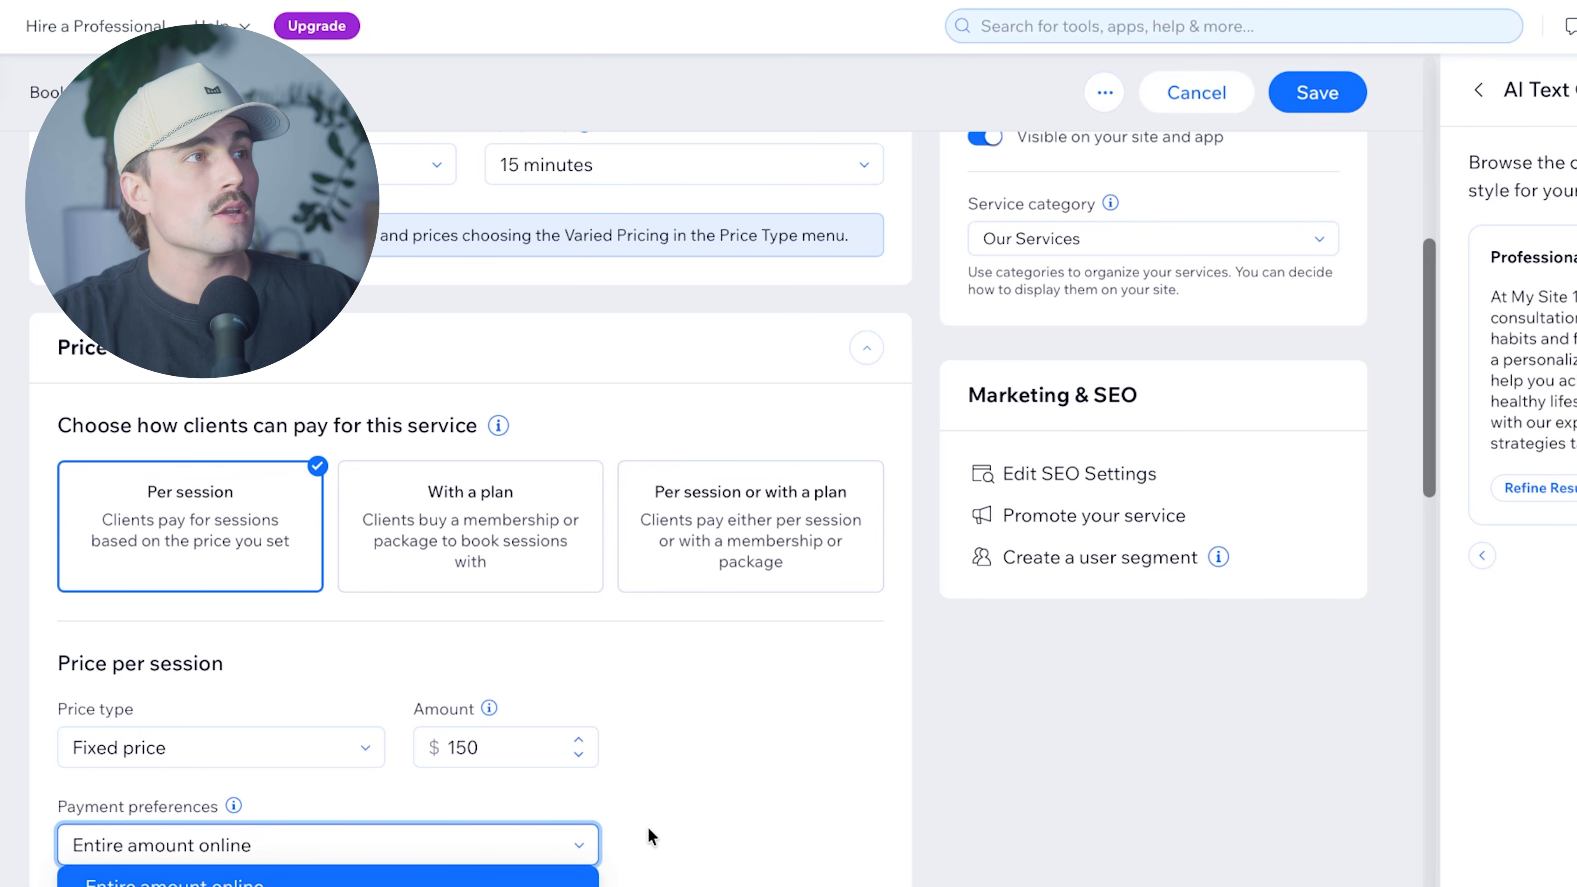
click(518, 852)
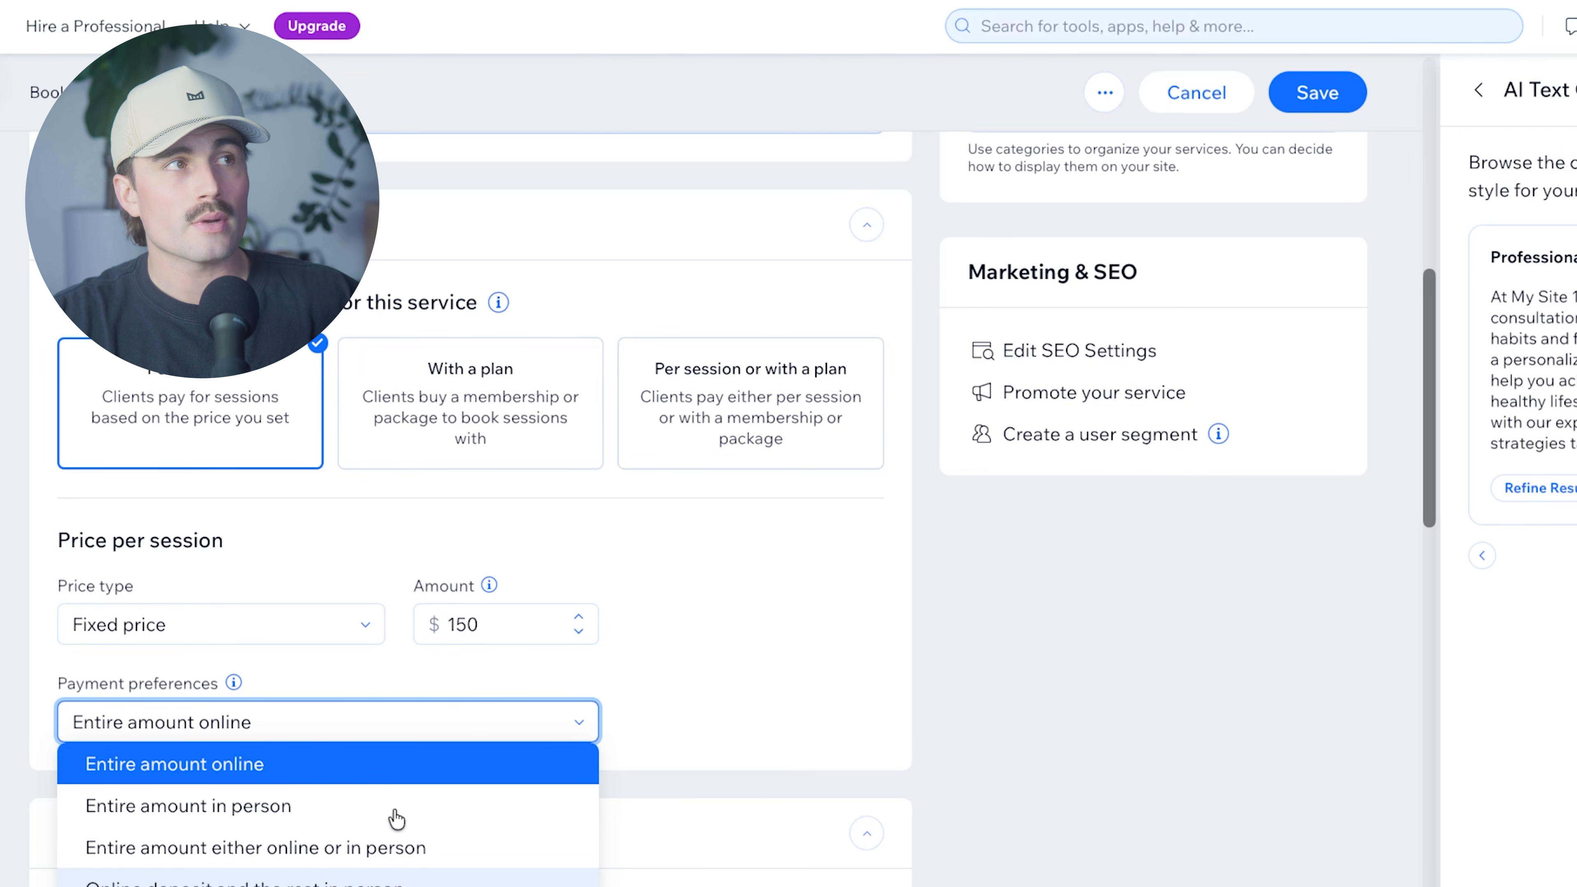
click(306, 762)
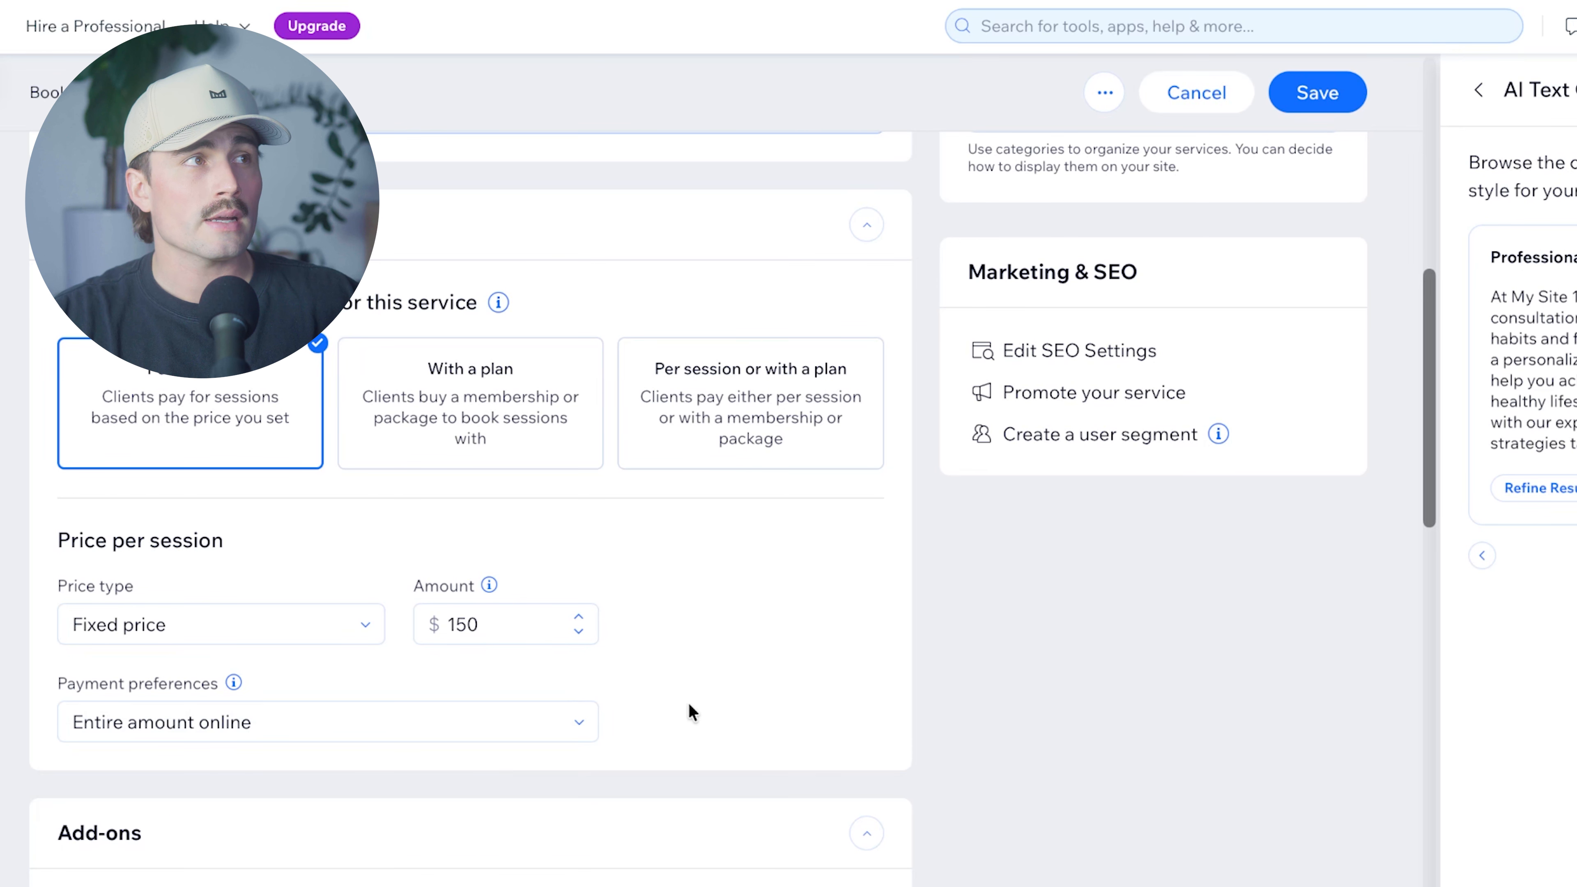
scroll(692, 712, down, 10)
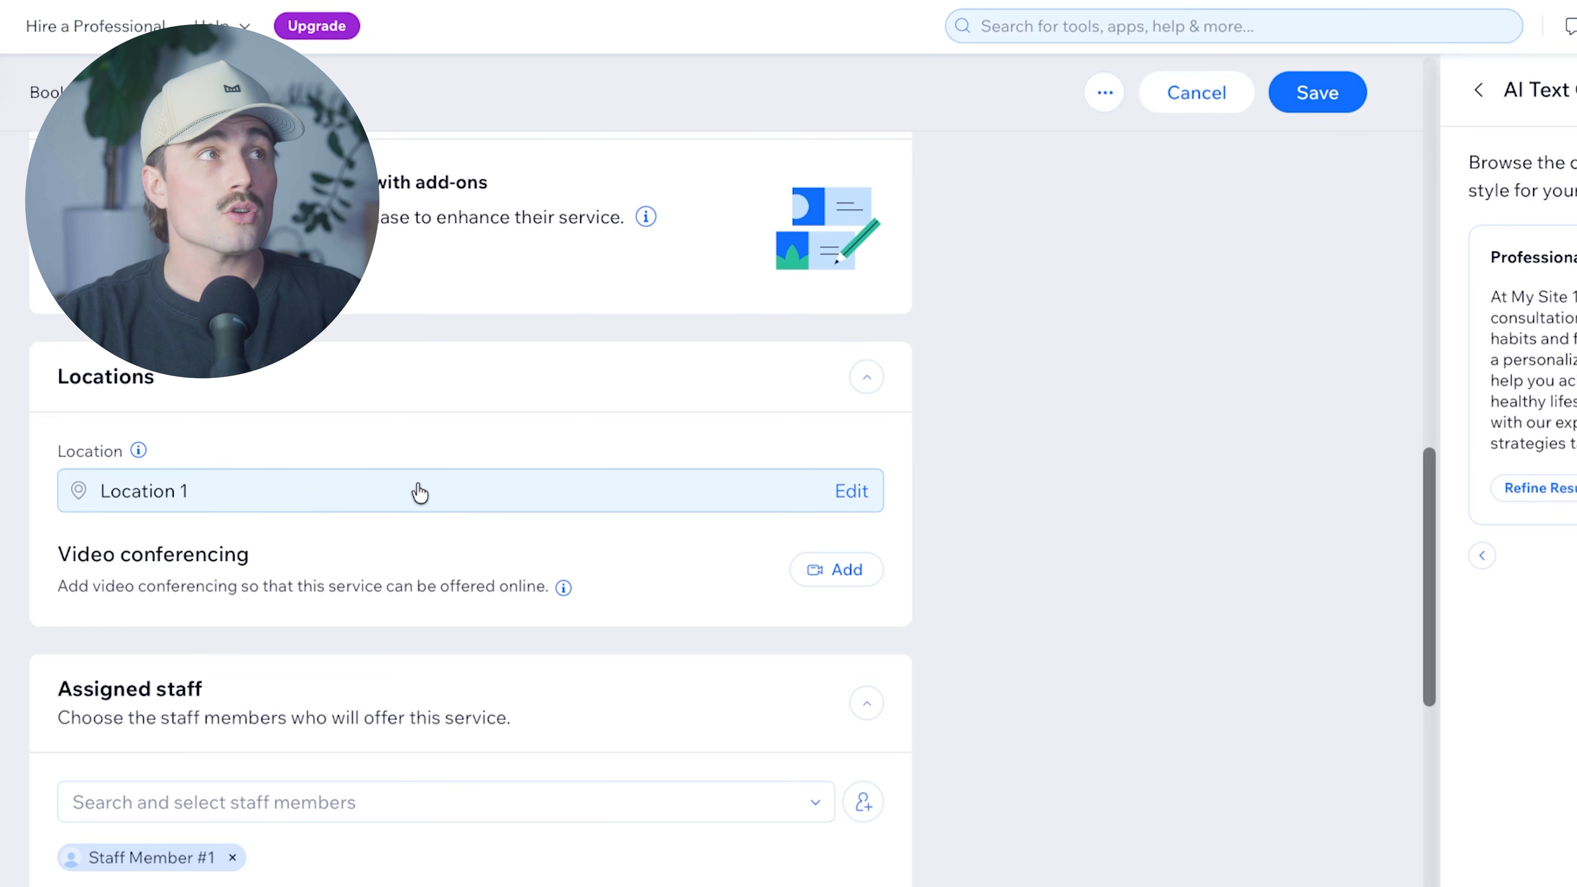
Check the location and assigned staff, expand the Images settings, and save the service.
click(790, 568)
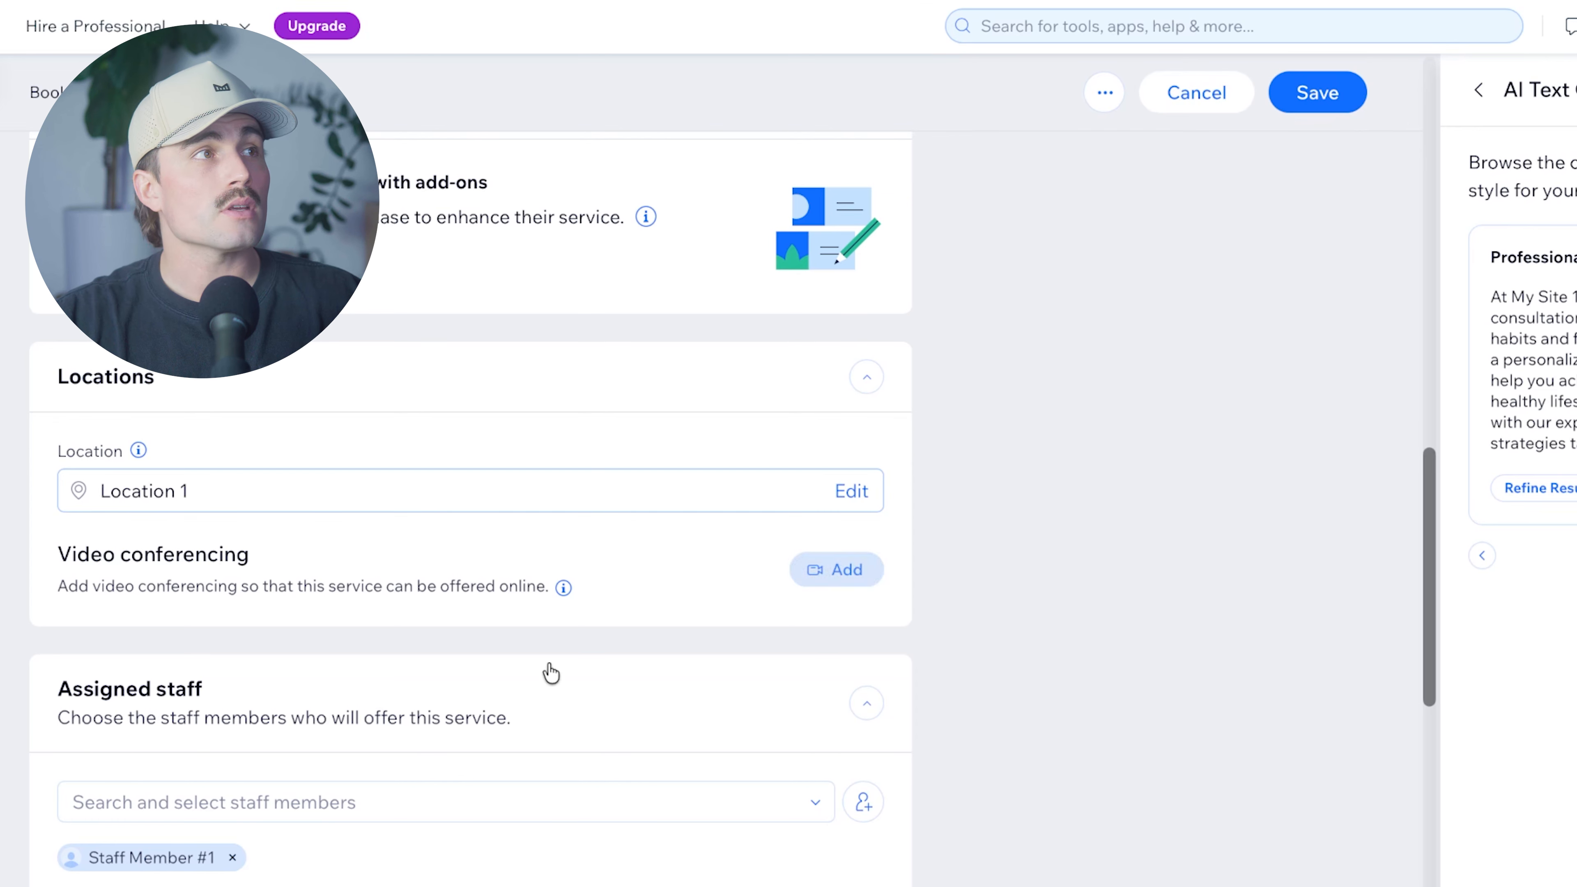
scroll(534, 627, down, 4)
click(380, 544)
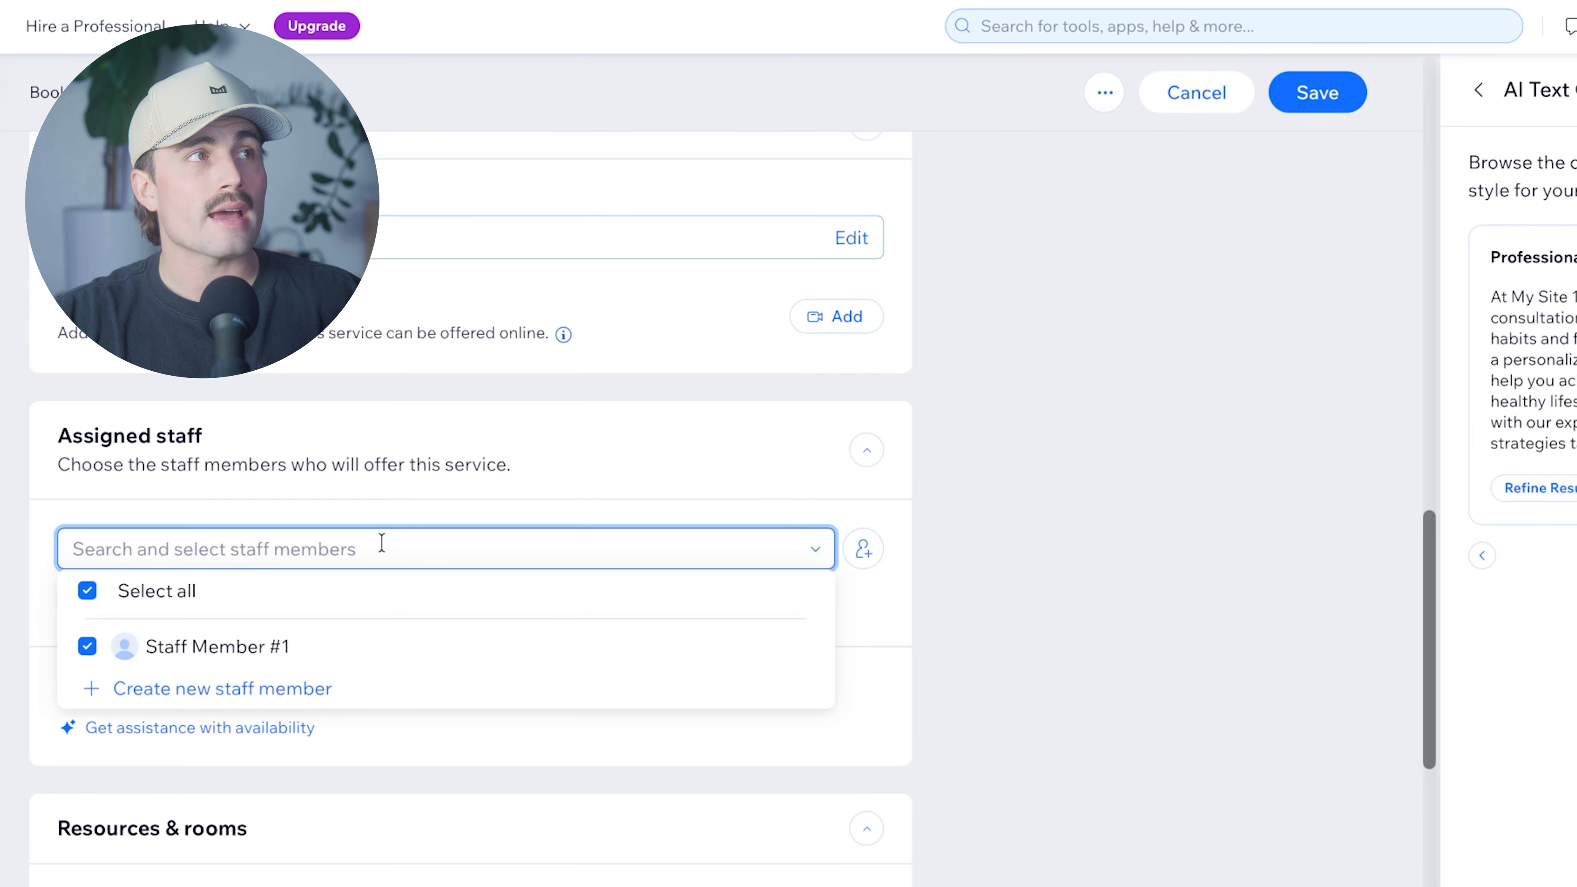
click(411, 461)
scroll(519, 759, down, 8)
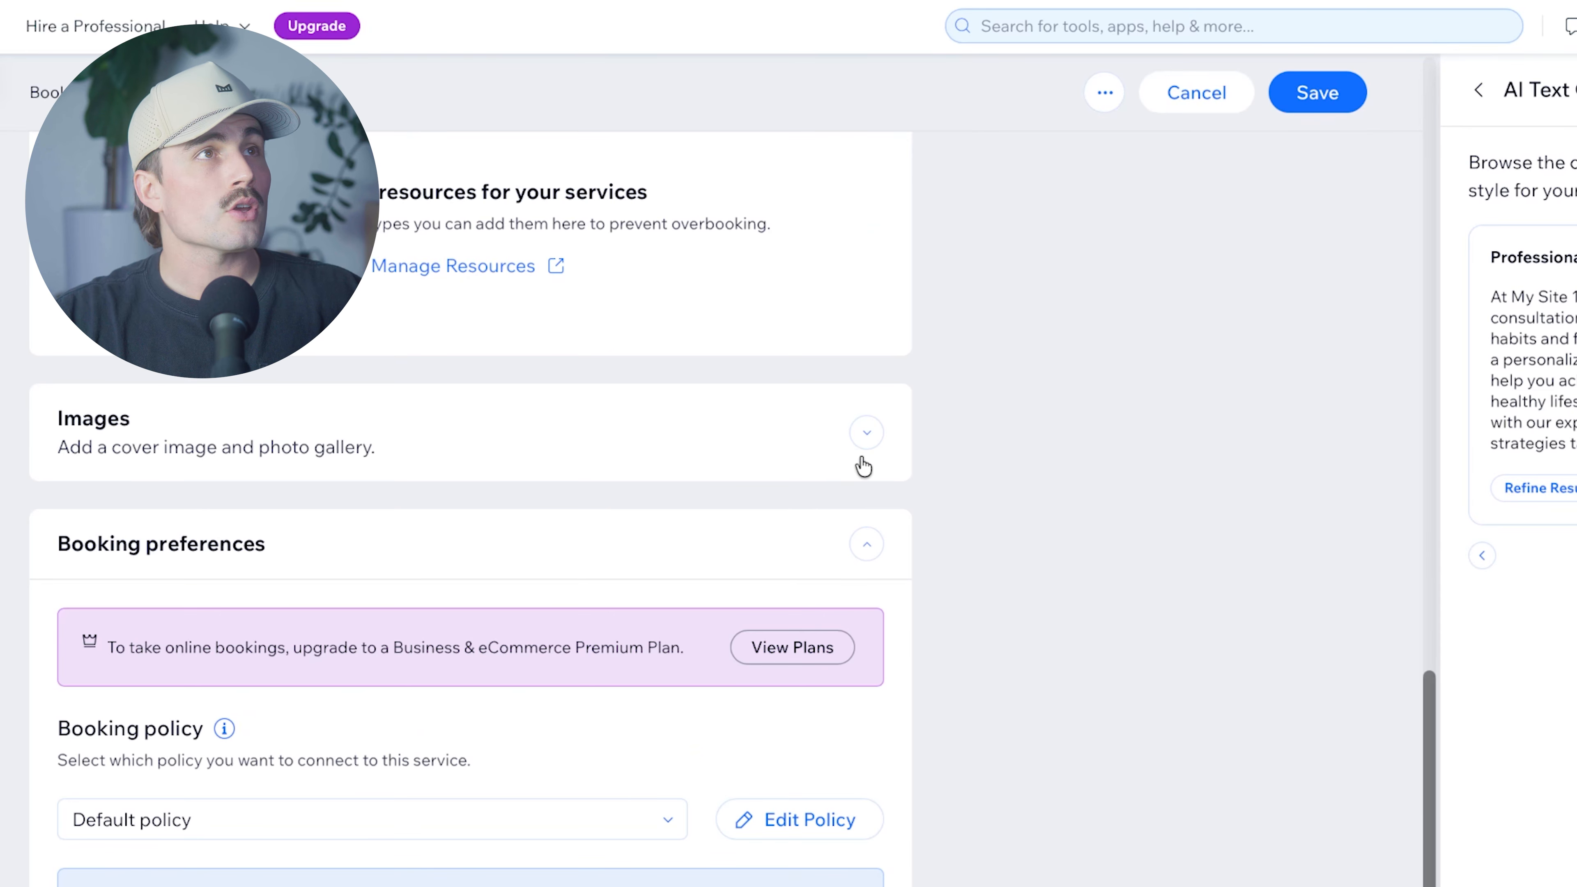
click(863, 435)
scroll(721, 726, down, 15)
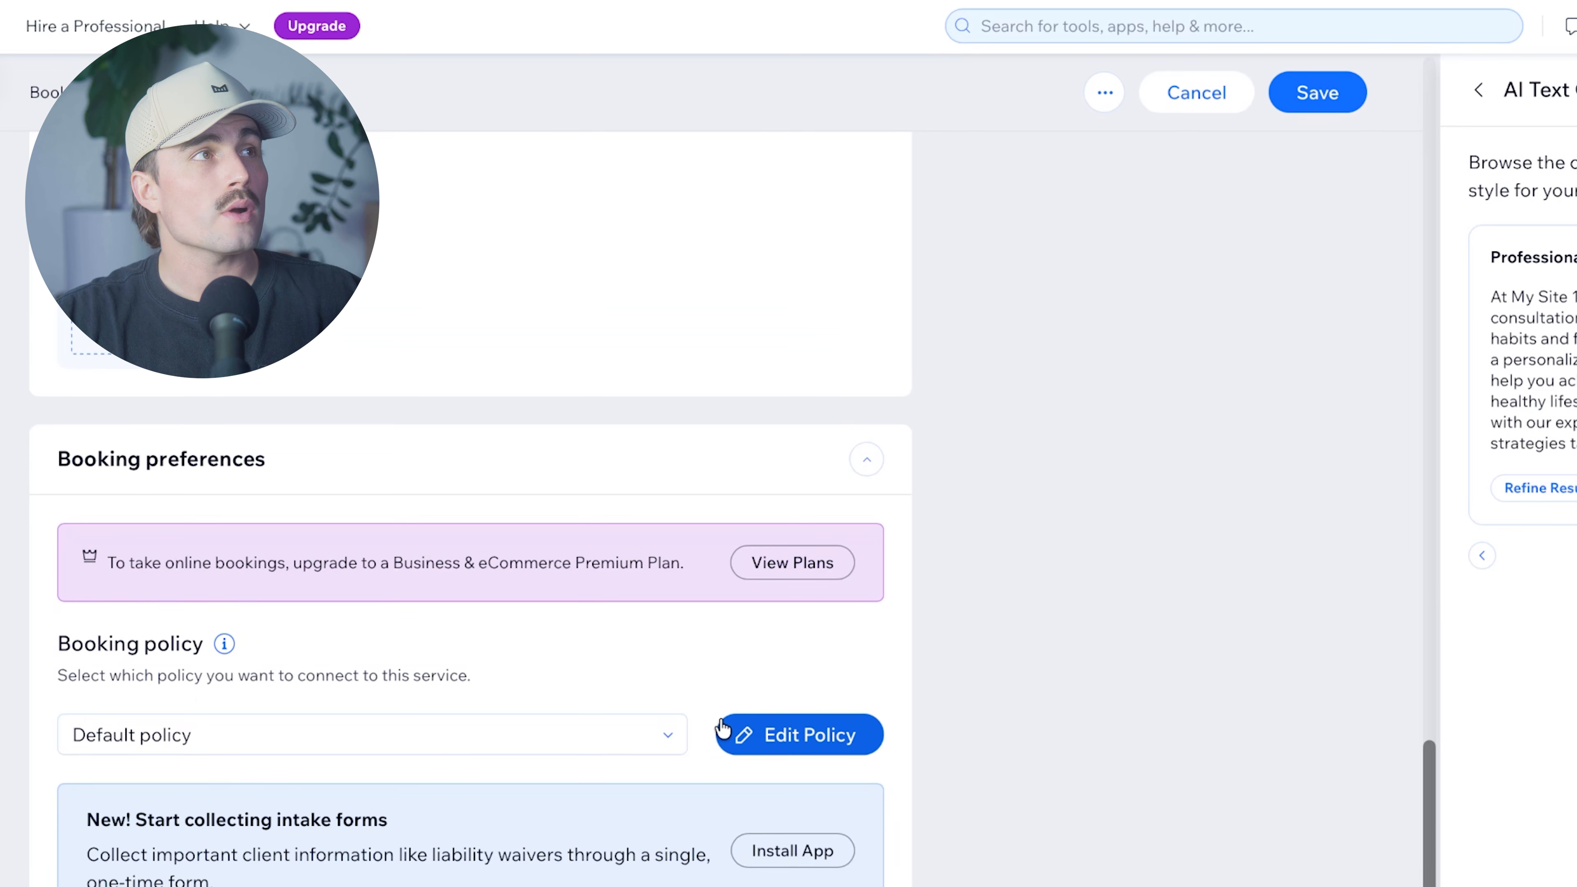
scroll(1155, 466, up, 15)
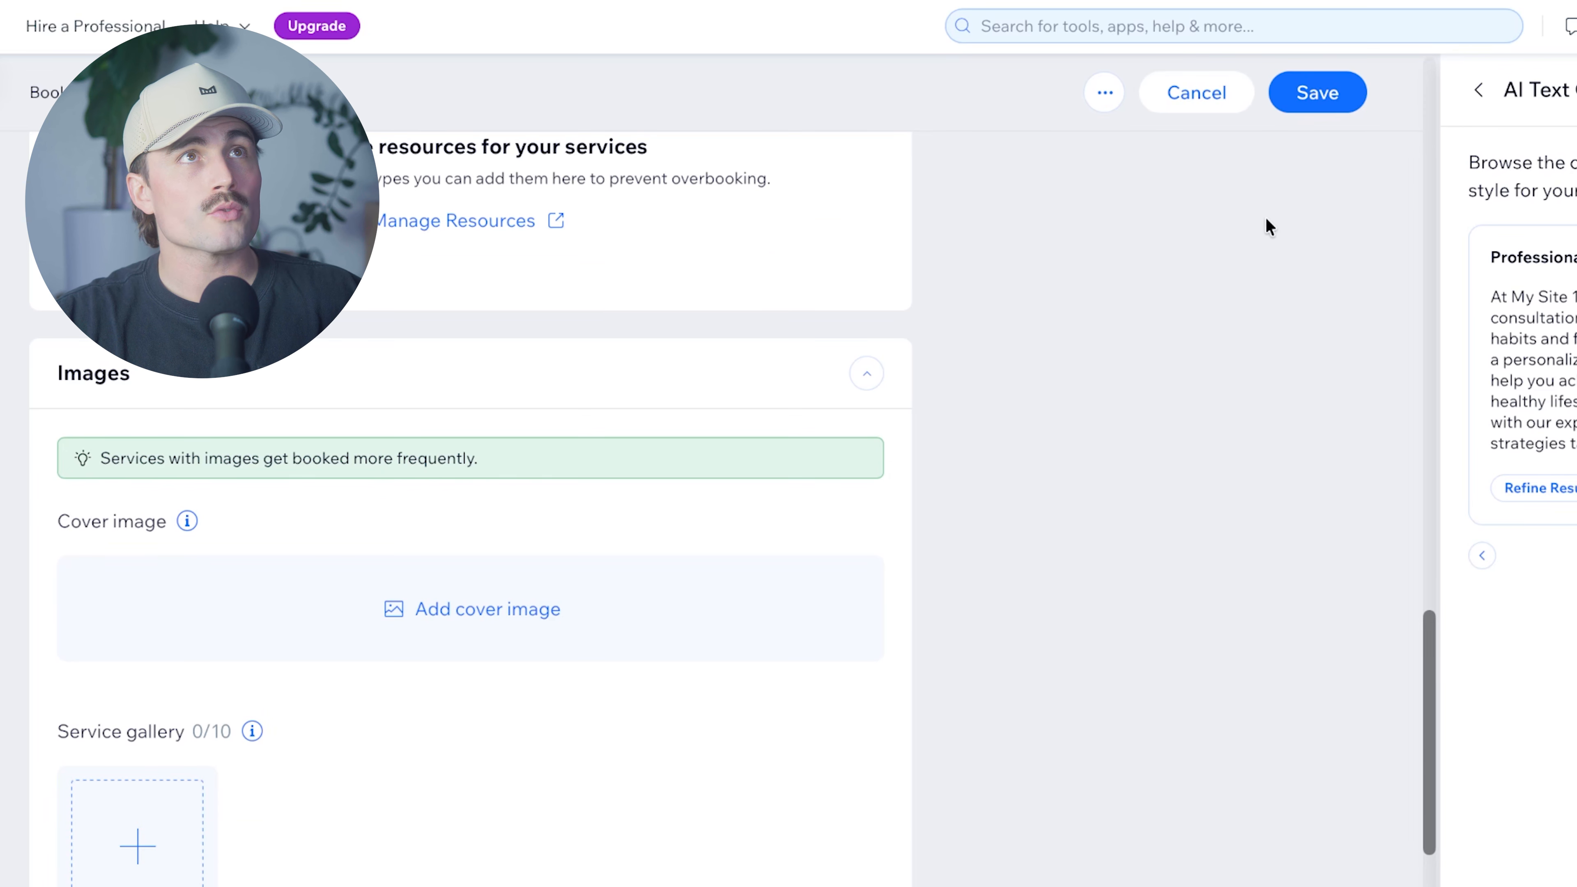
click(1317, 93)
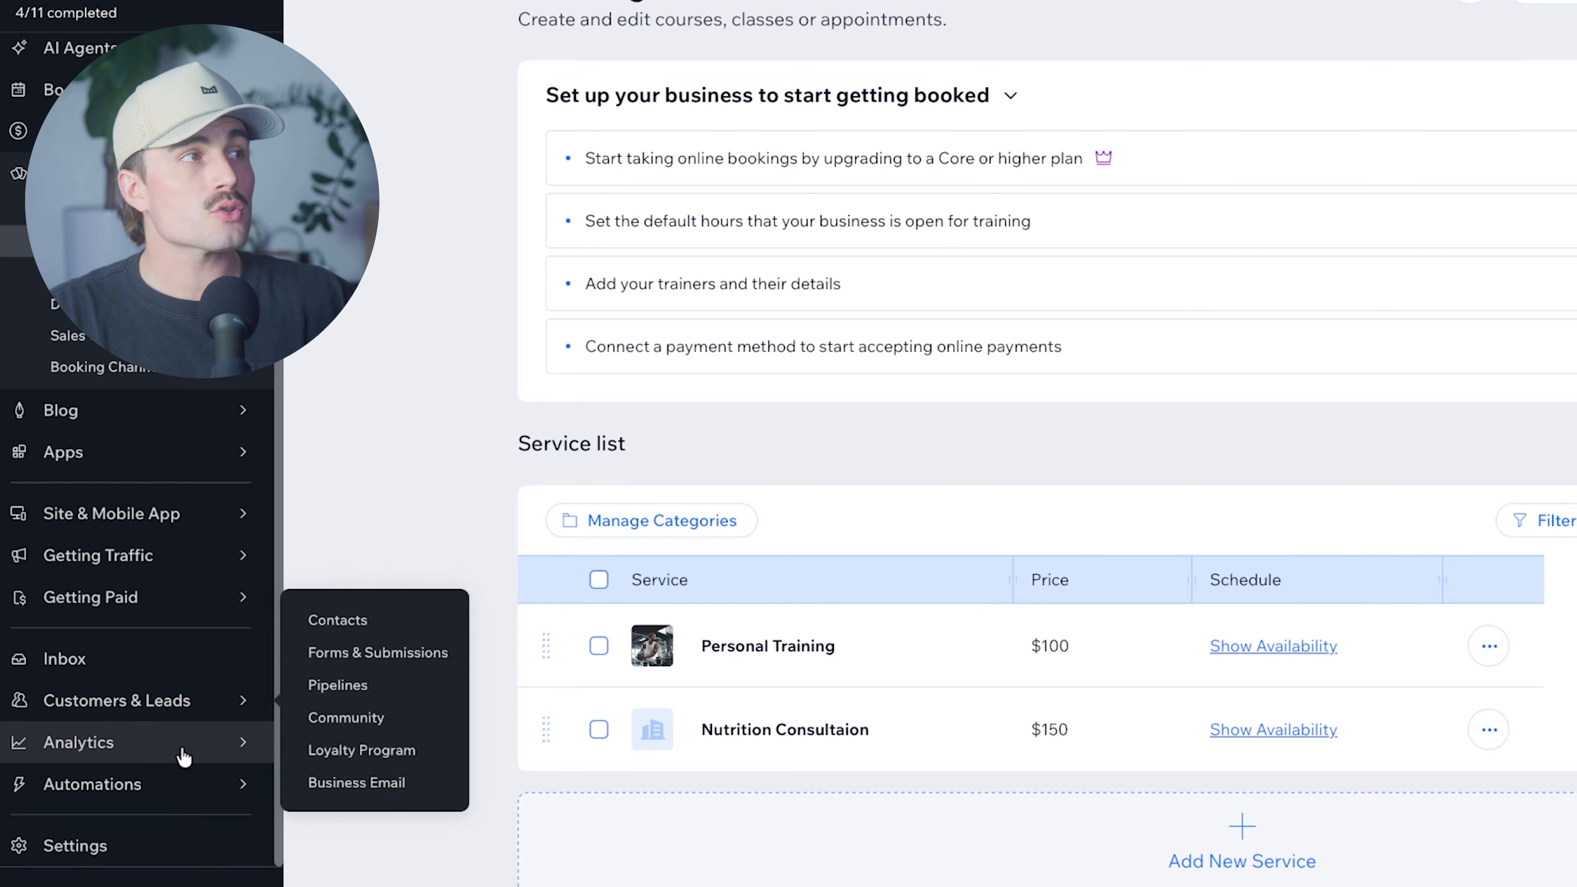
Open the site's Automations page from the sidebar.
mouse_move(165, 789)
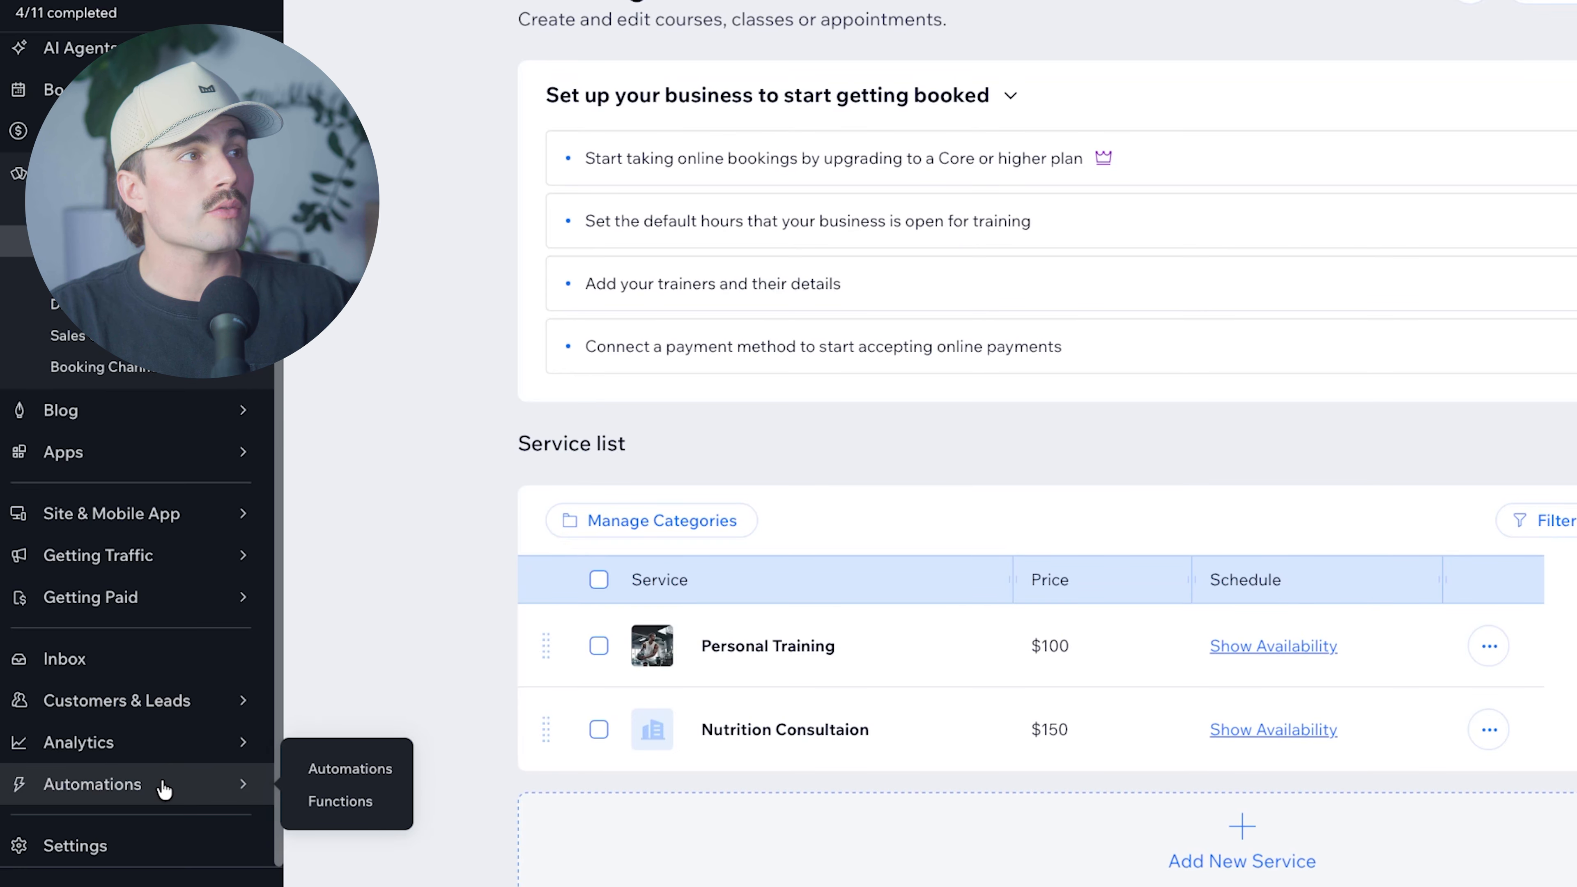
click(332, 771)
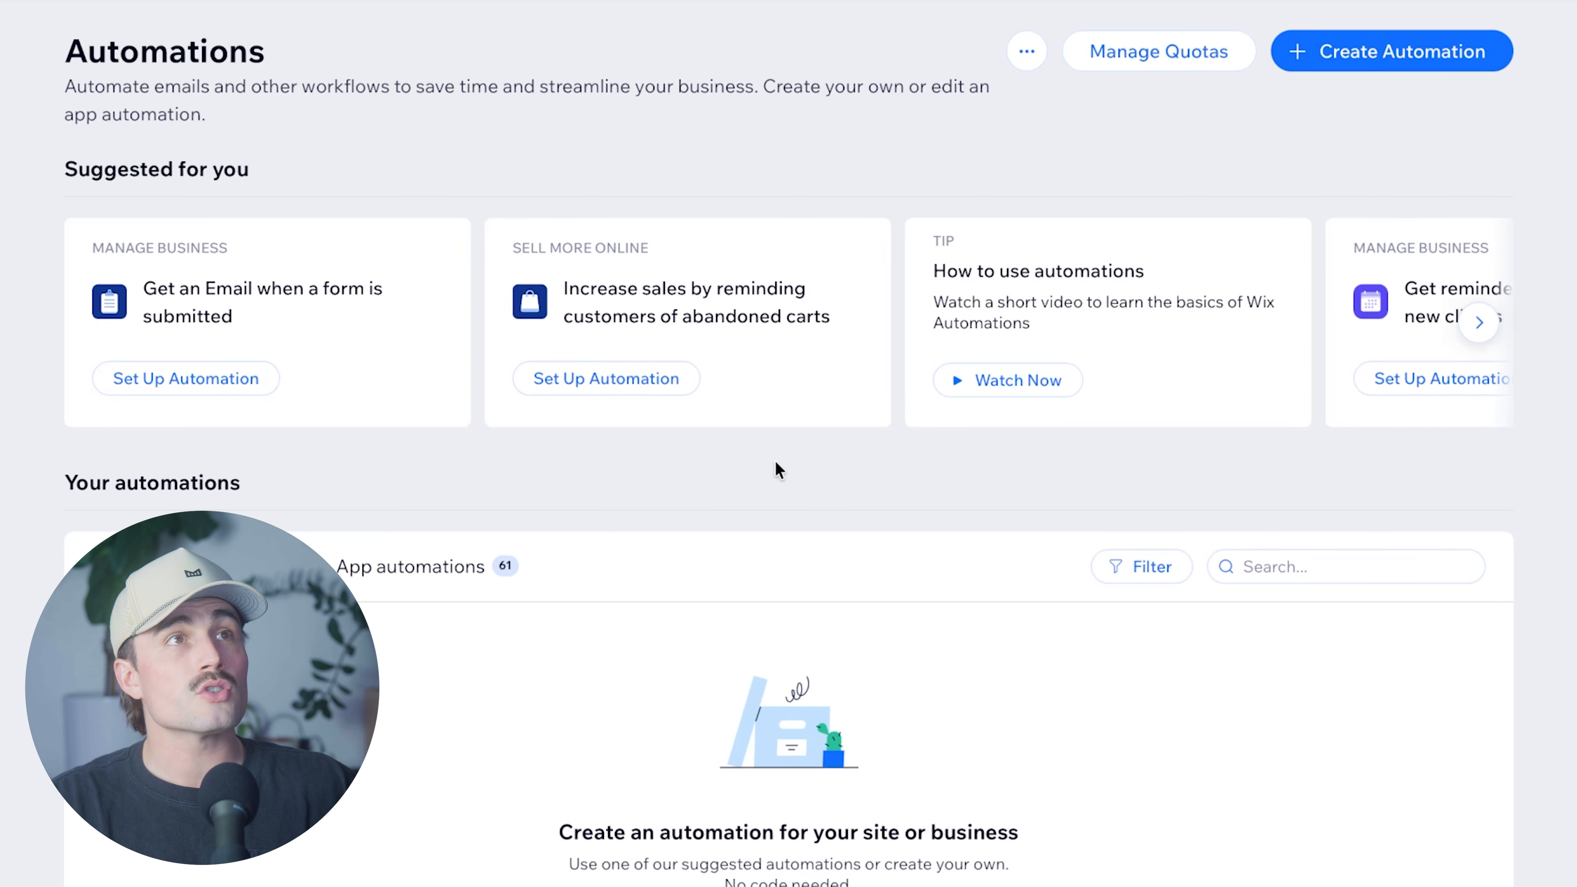
Create an automation from the 'Thank clients that attend a session' template and open its email step.
click(1390, 64)
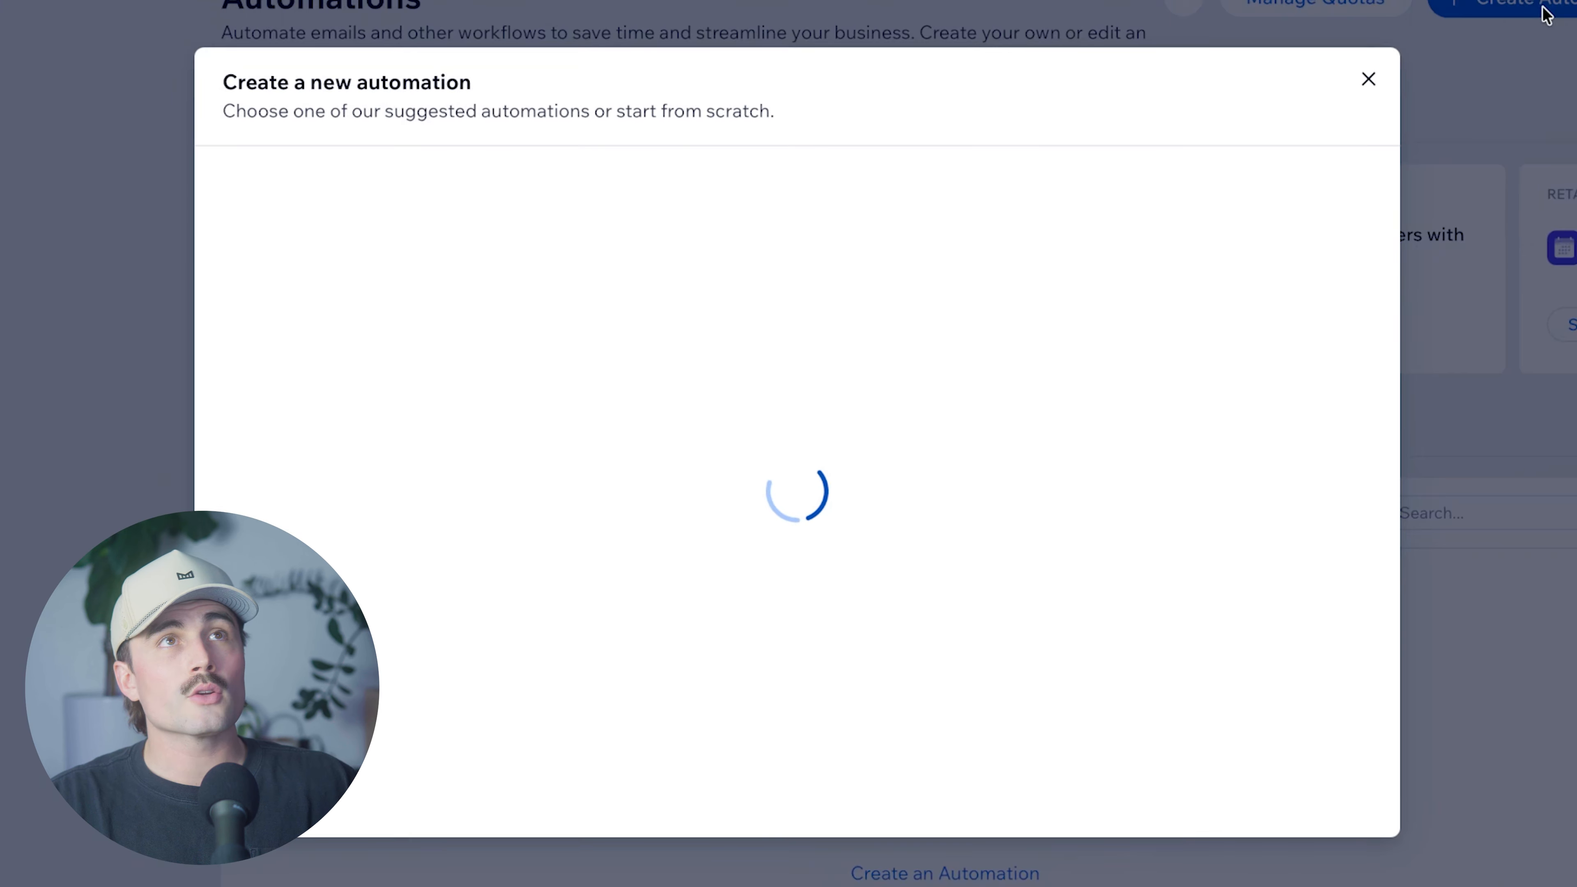
click(654, 194)
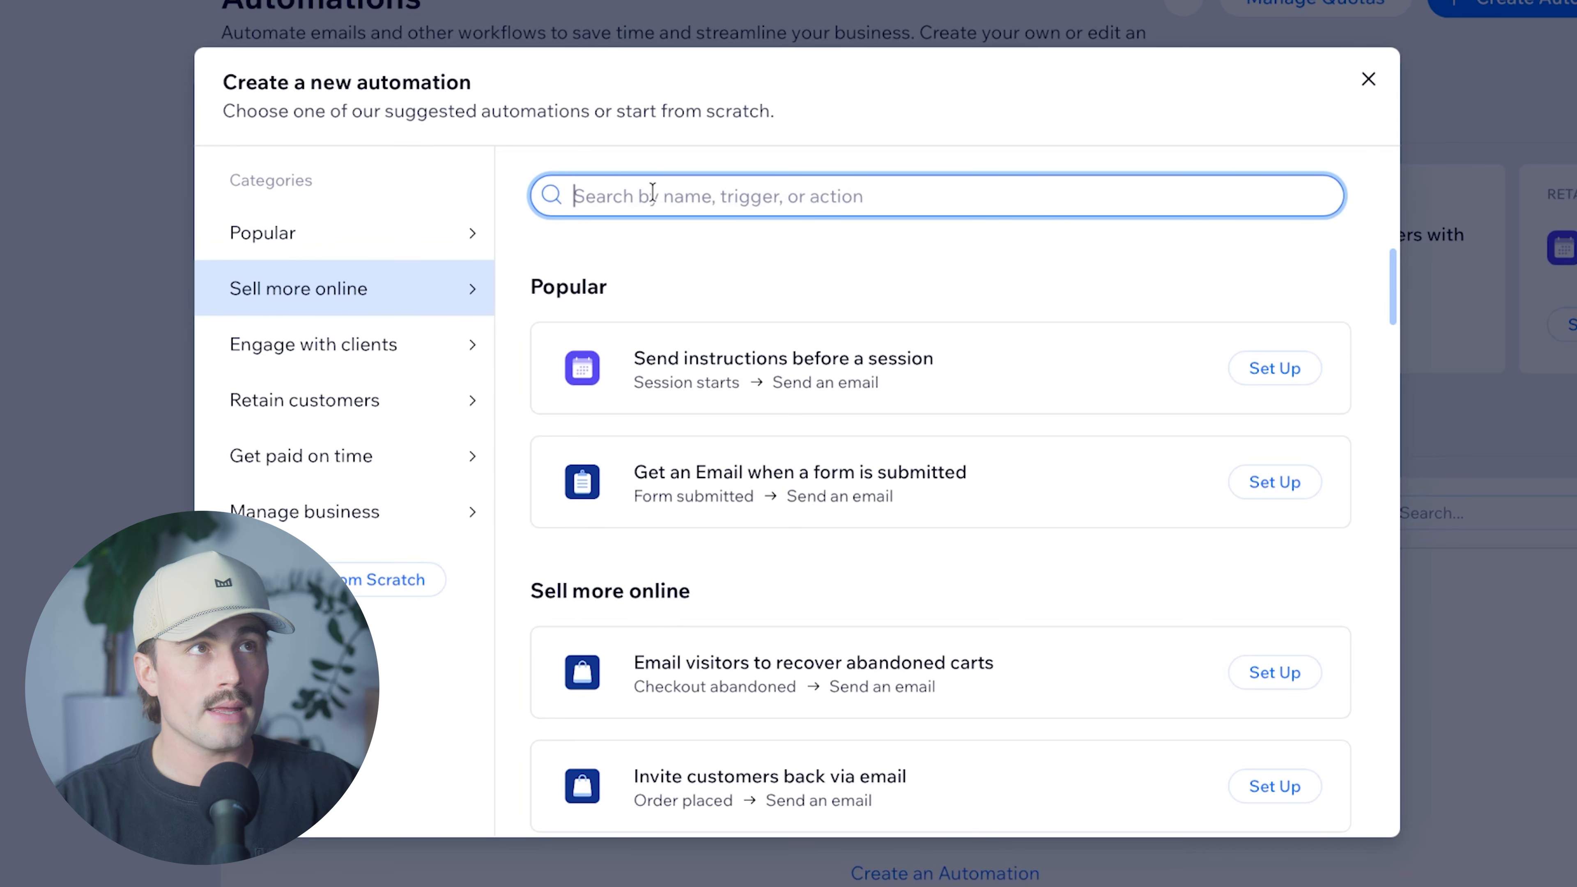
text(sess)
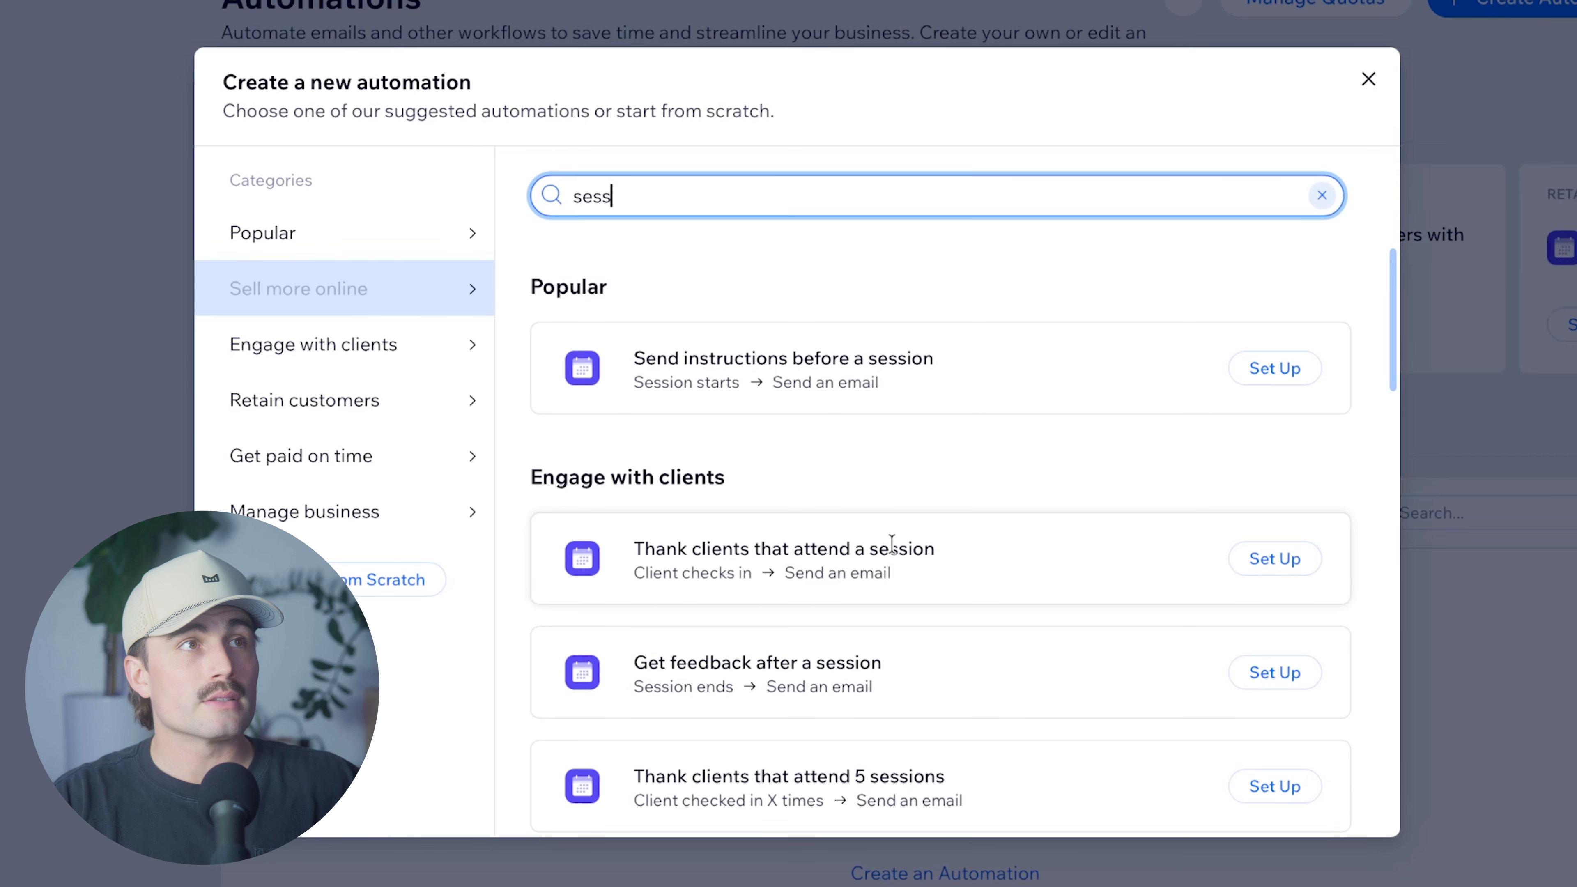
scroll(999, 551, down, 1)
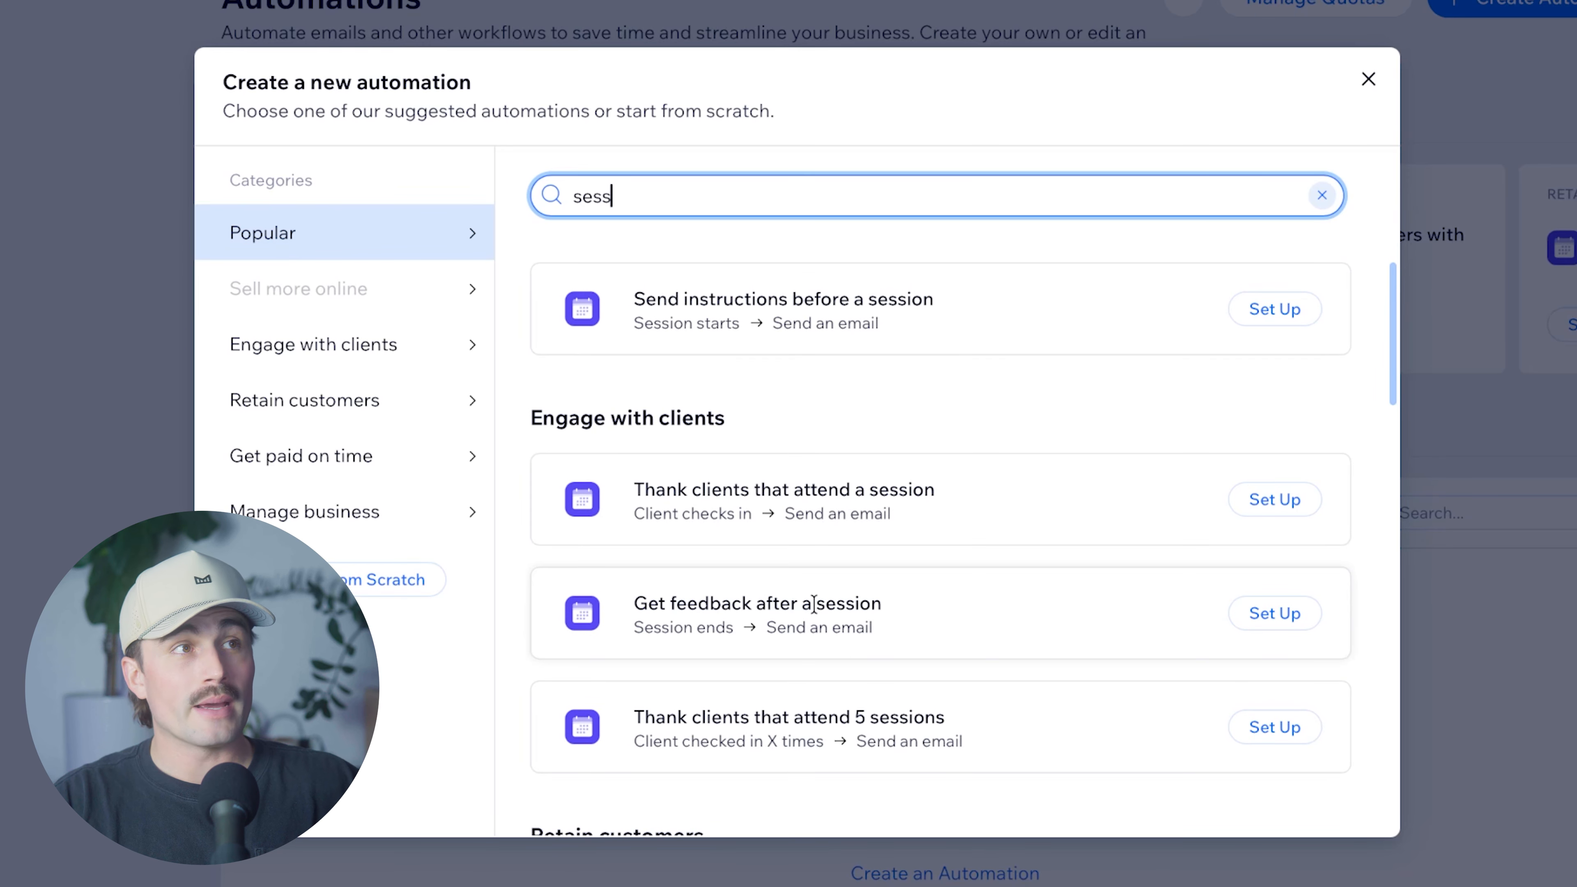
scroll(801, 604, down, 1)
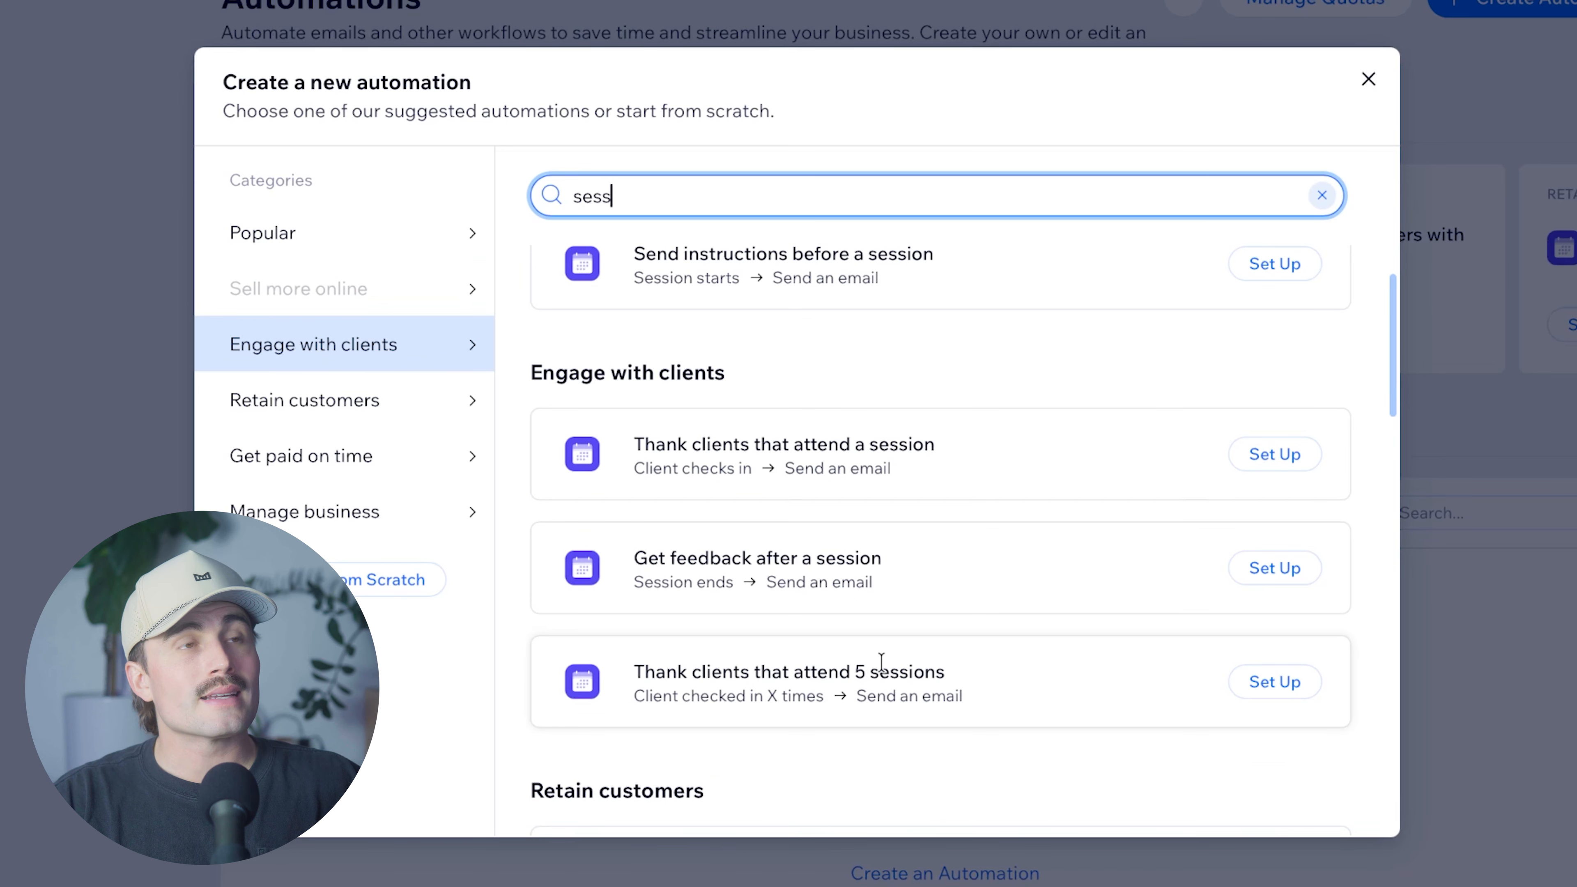
scroll(950, 615, down, 4)
scroll(937, 557, down, 5)
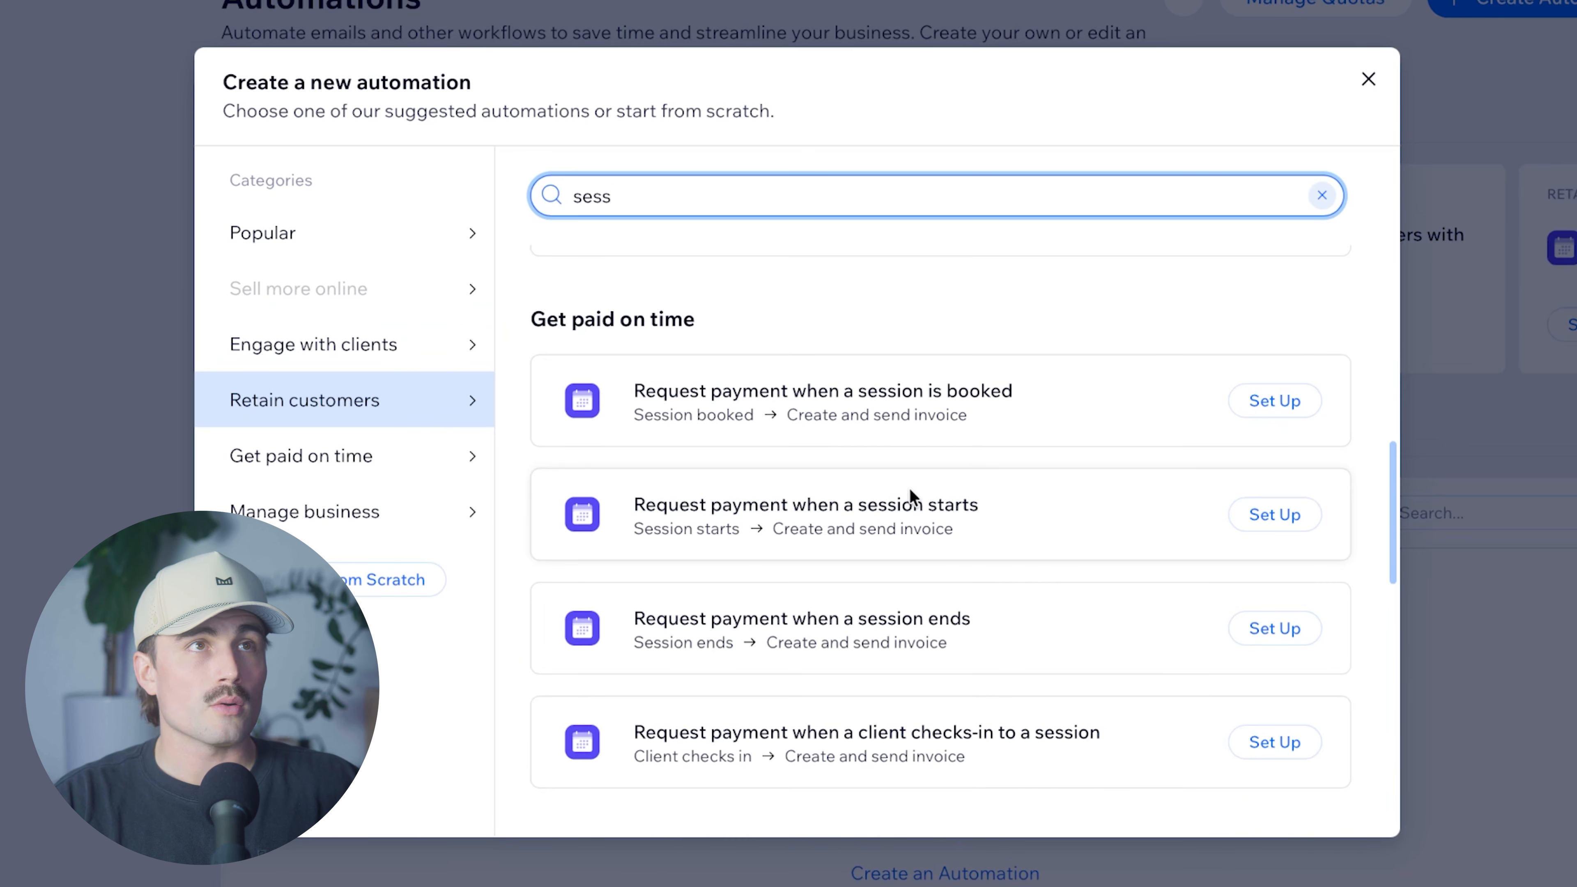
scroll(911, 496, up, 10)
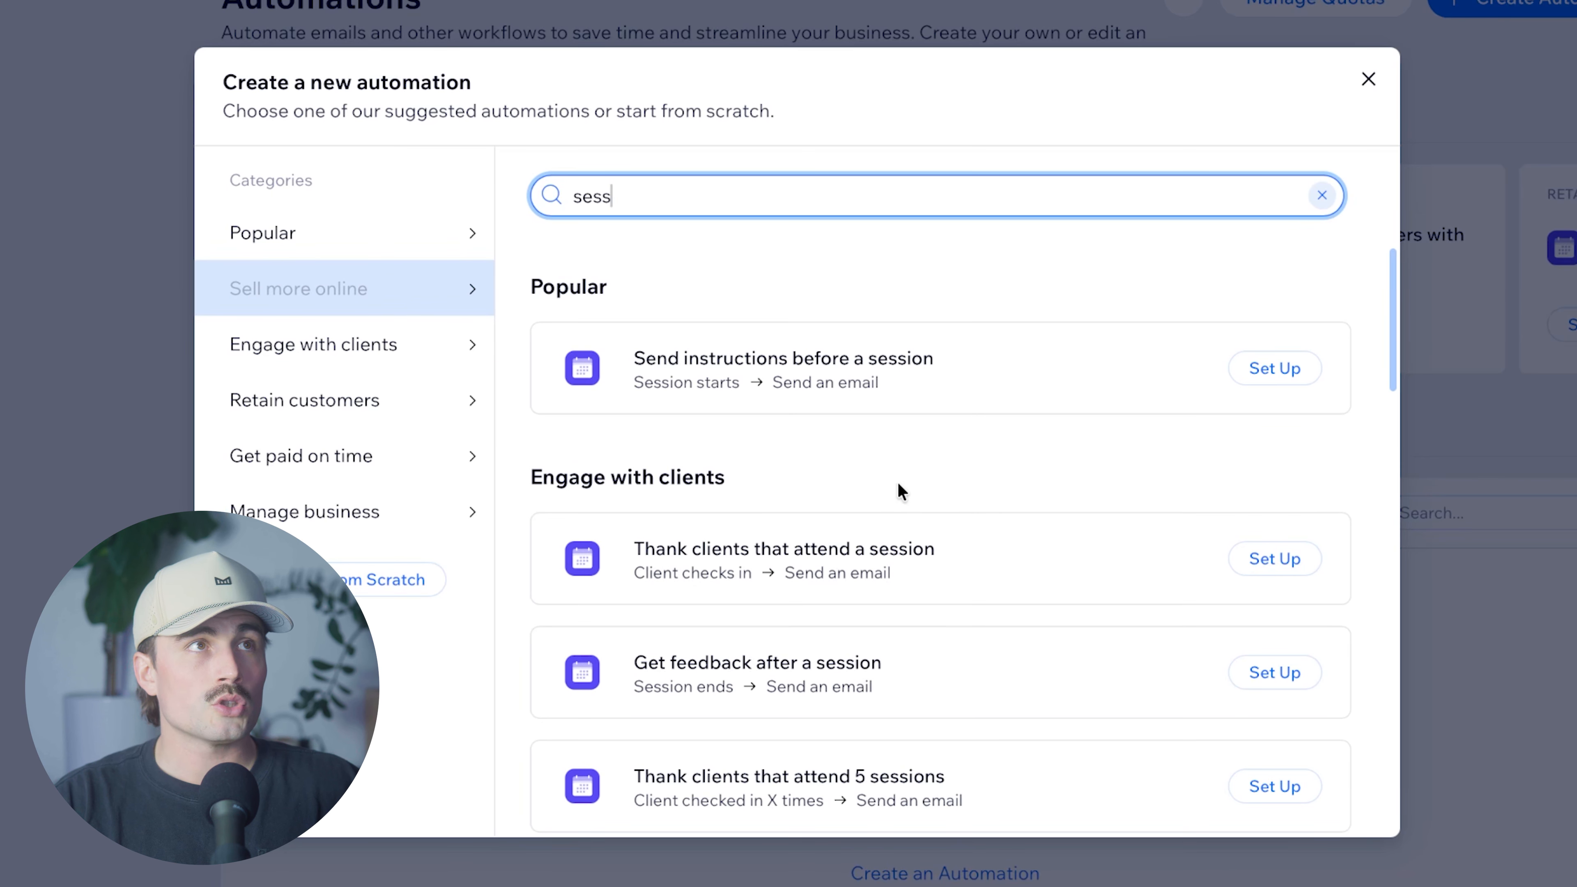
click(1261, 560)
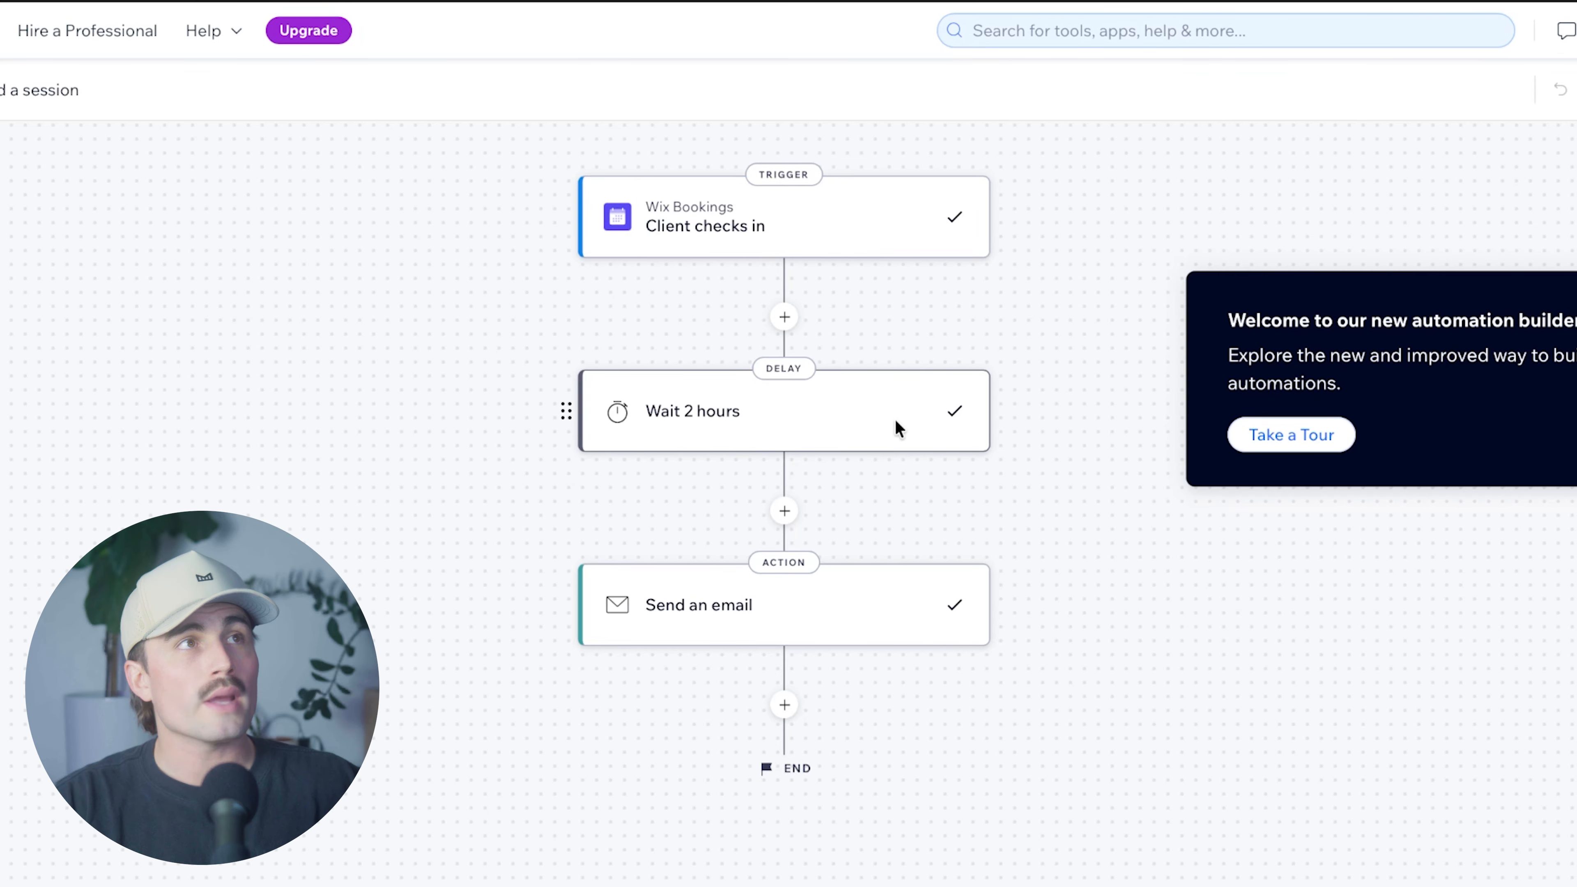
click(644, 614)
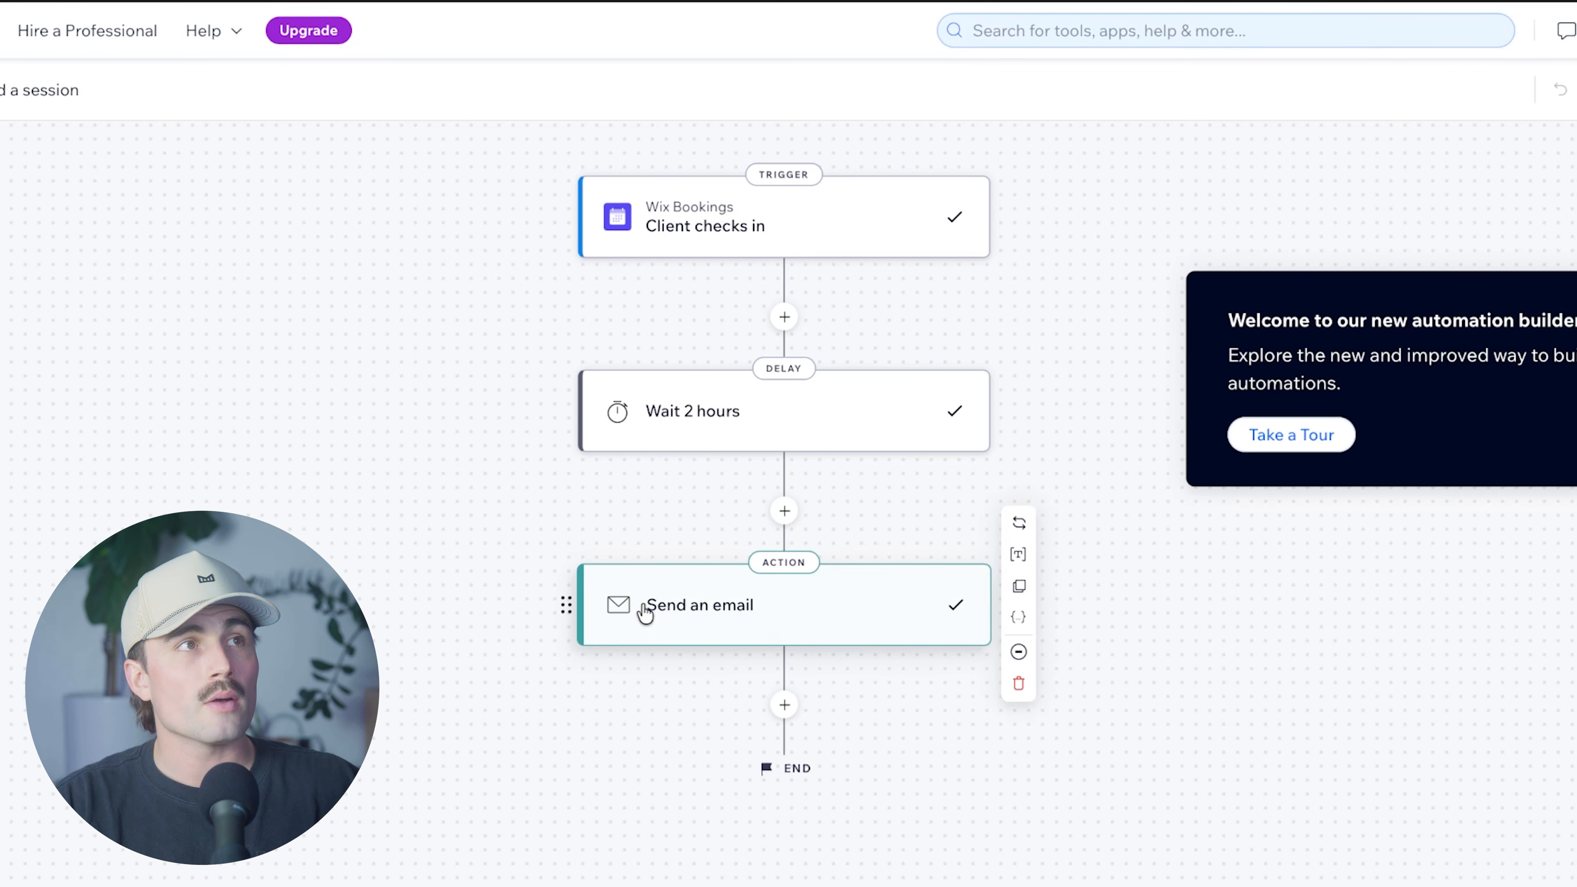